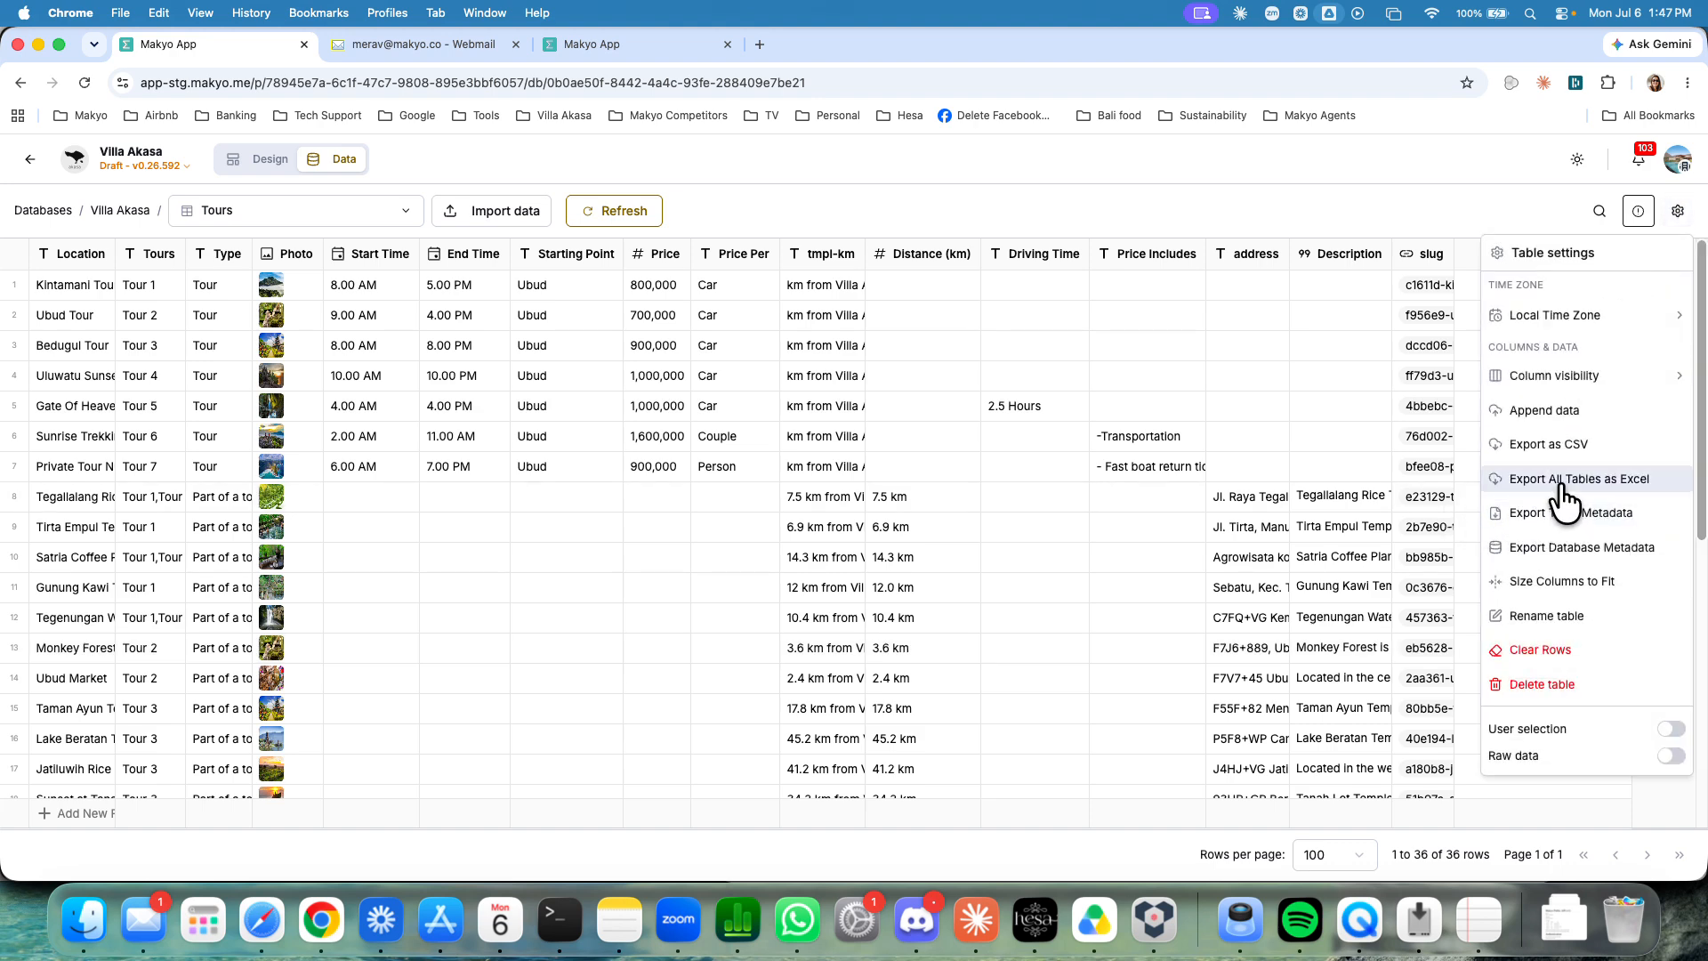
Step: Export all tables of the Villa Akasa database as an Excel file and dismiss the export dialog
{"action": "left_click", "coordinate": [396, 211]}
{"action": "scroll", "coordinate": [366, 401], "scroll_direction": "down", "scroll_amount": 3}
{"action": "scroll", "coordinate": [366, 401], "scroll_direction": "up", "scroll_amount": 3}
{"action": "left_click", "coordinate": [1677, 211]}
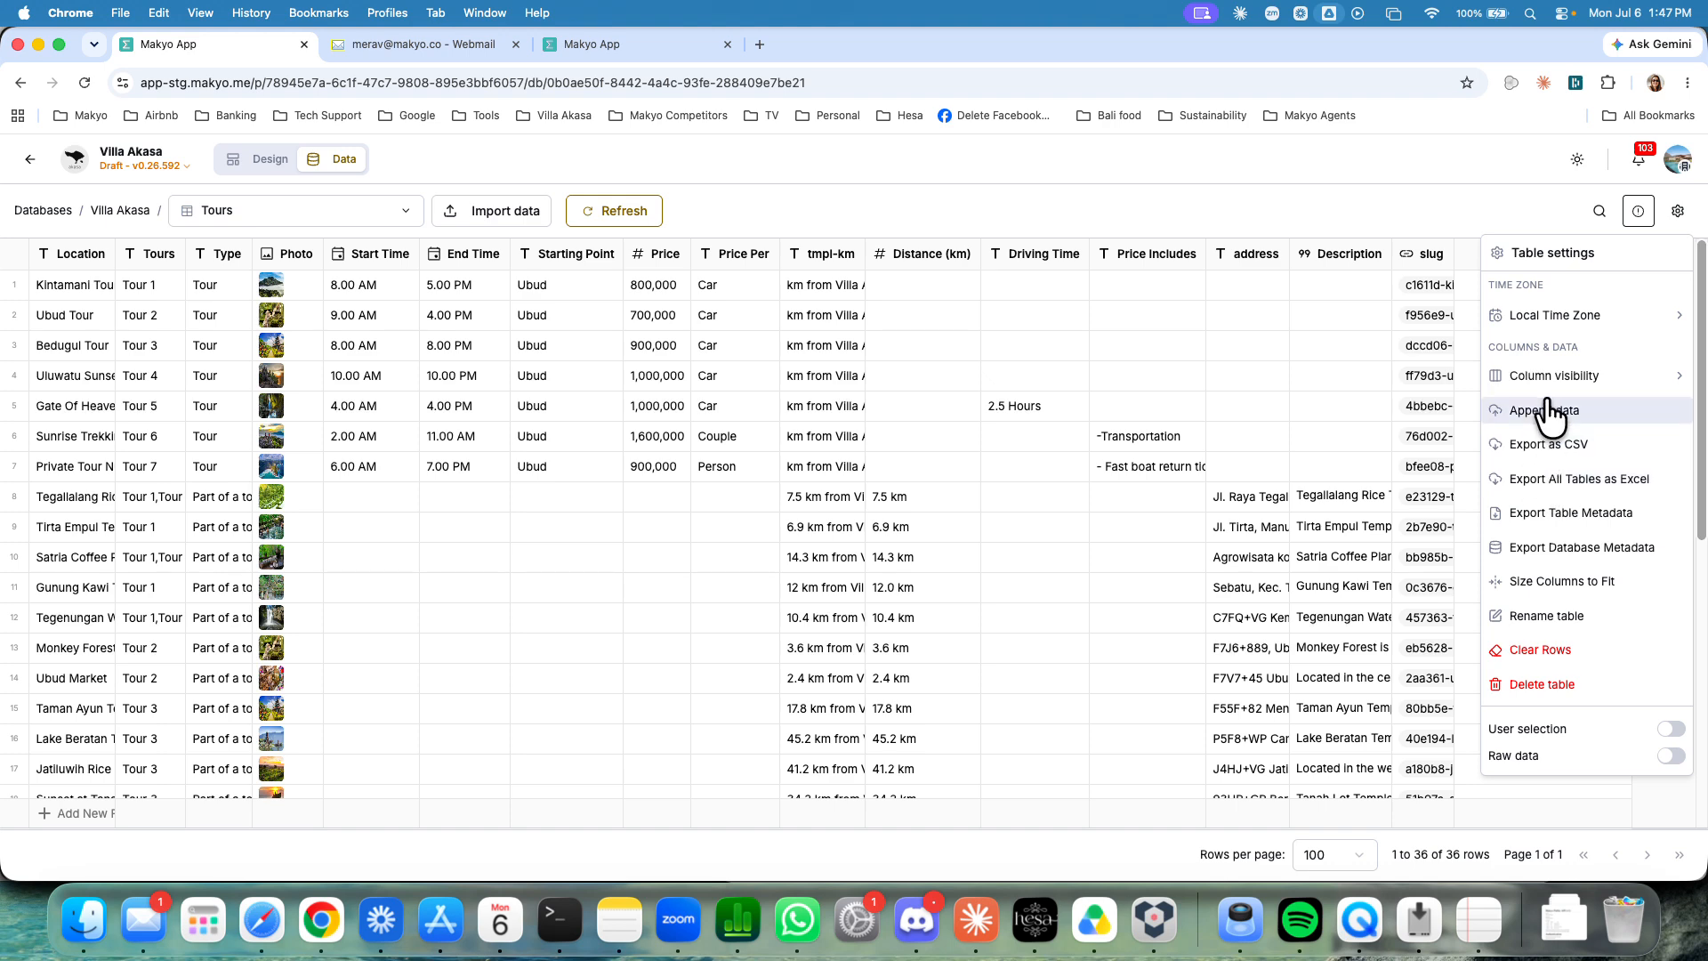
{"action": "left_click", "coordinate": [1588, 480]}
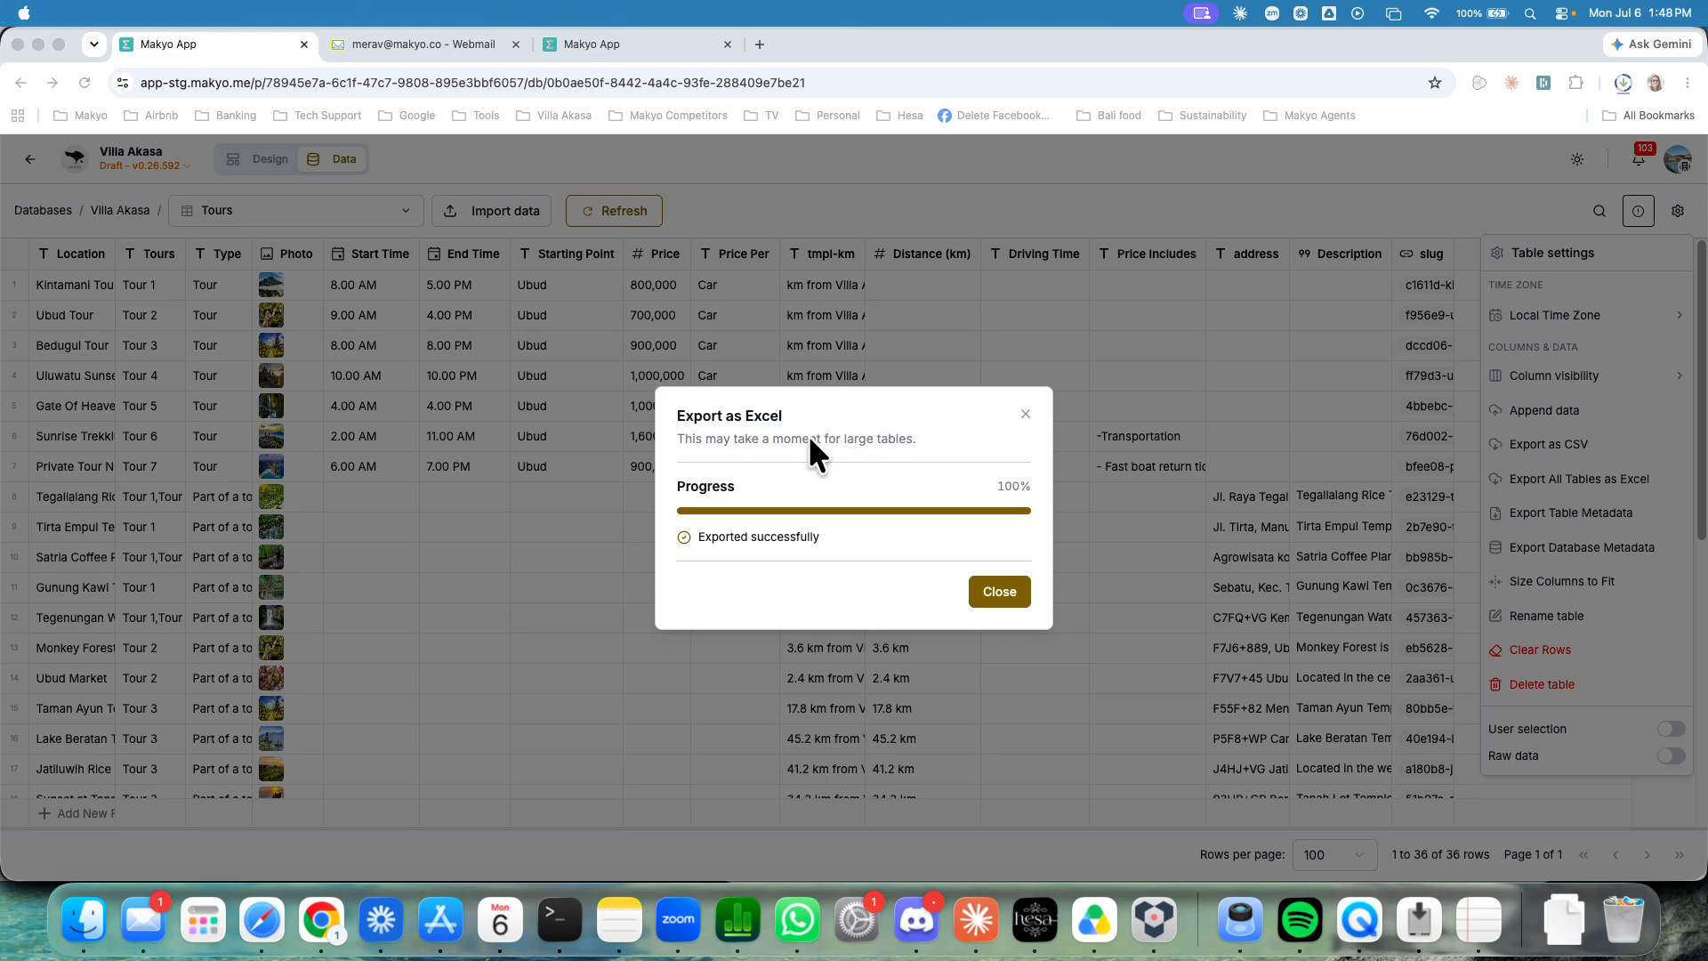
{"action": "left_click", "coordinate": [1002, 590]}
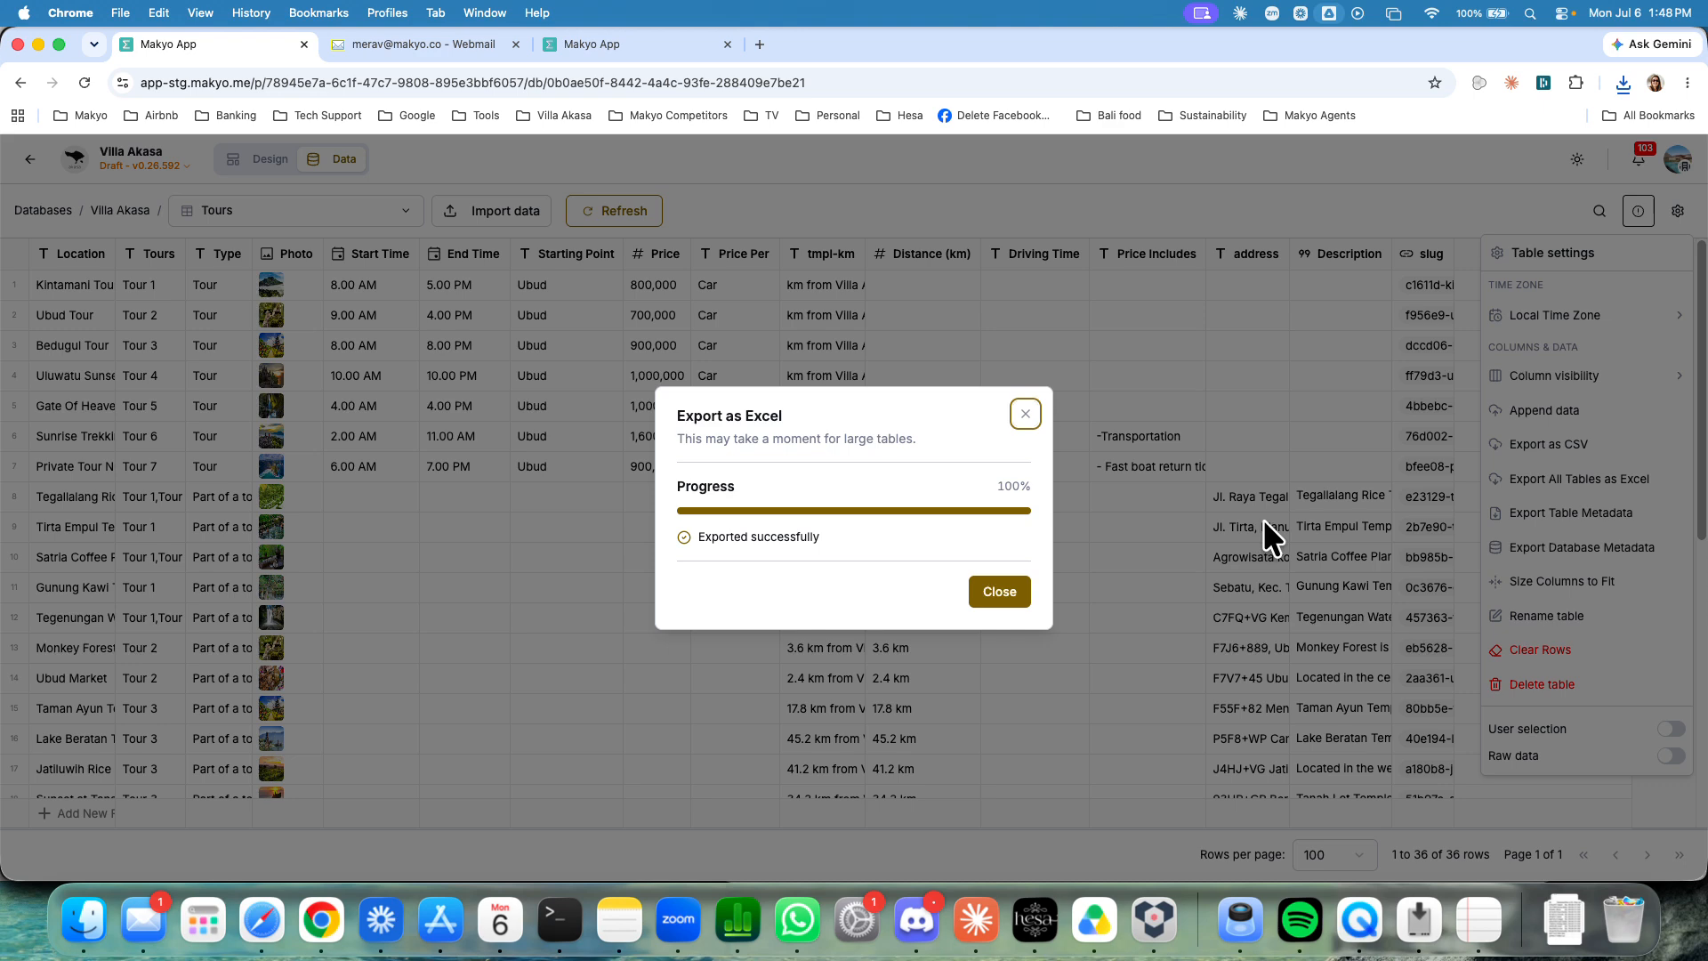
{"action": "left_click", "coordinate": [1000, 593]}
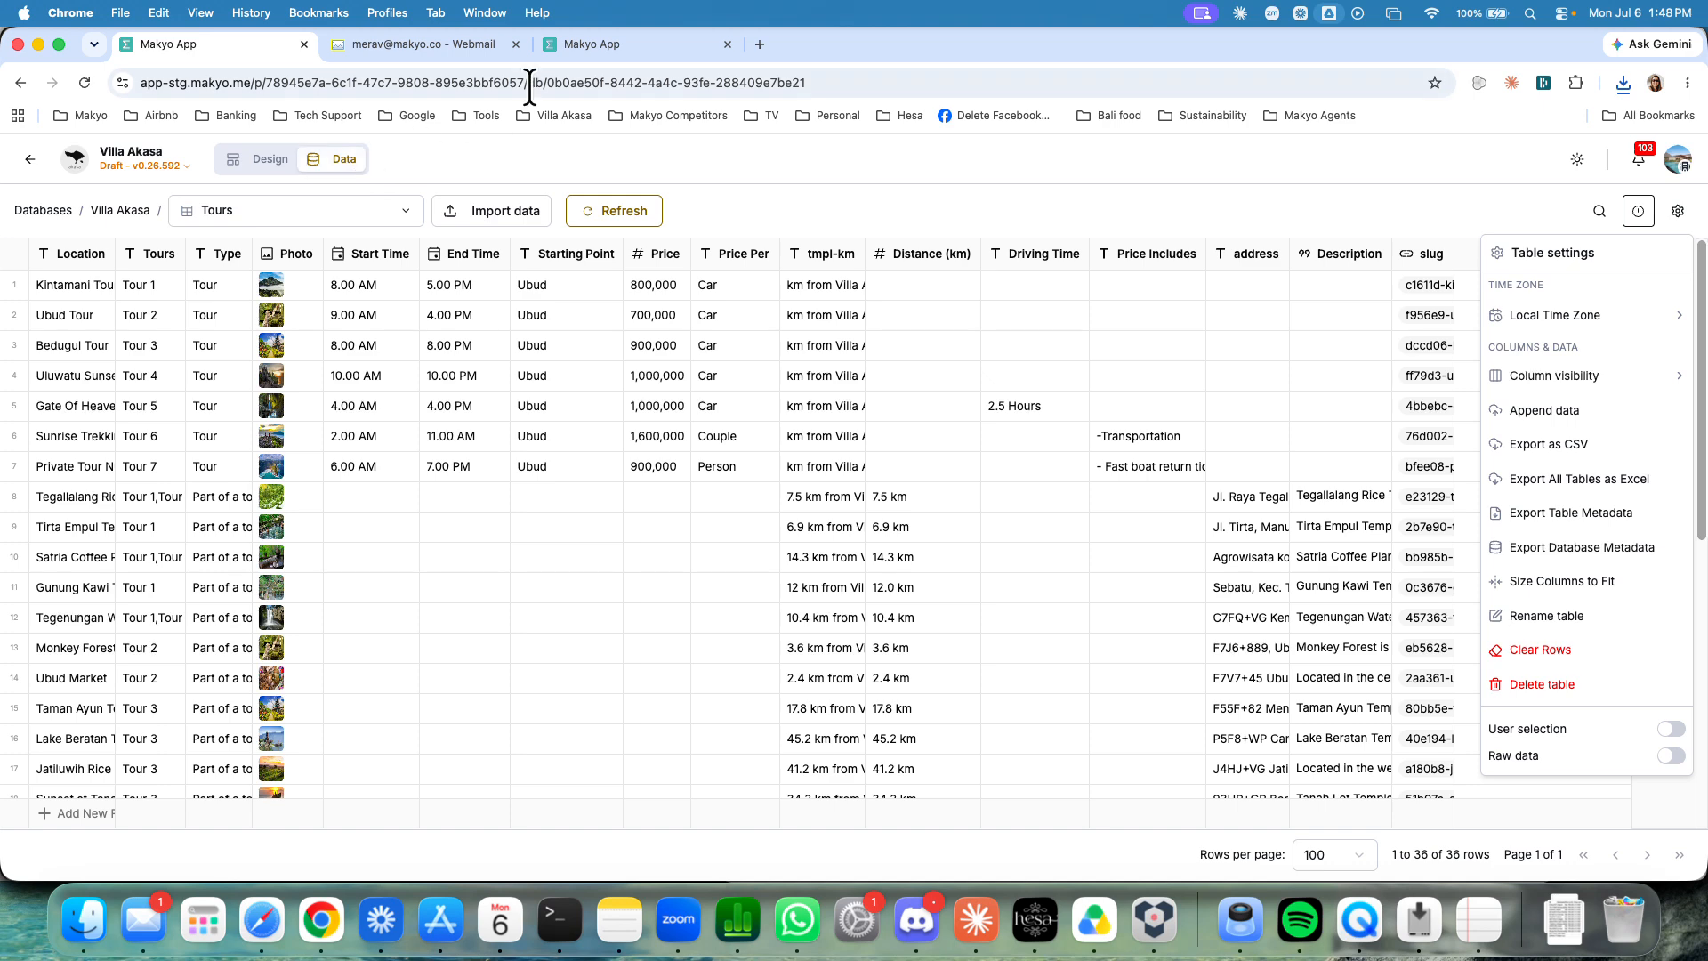
Step: Close the extra Makyo login page and check the account details in the profile menu
{"action": "left_click", "coordinate": [610, 44]}
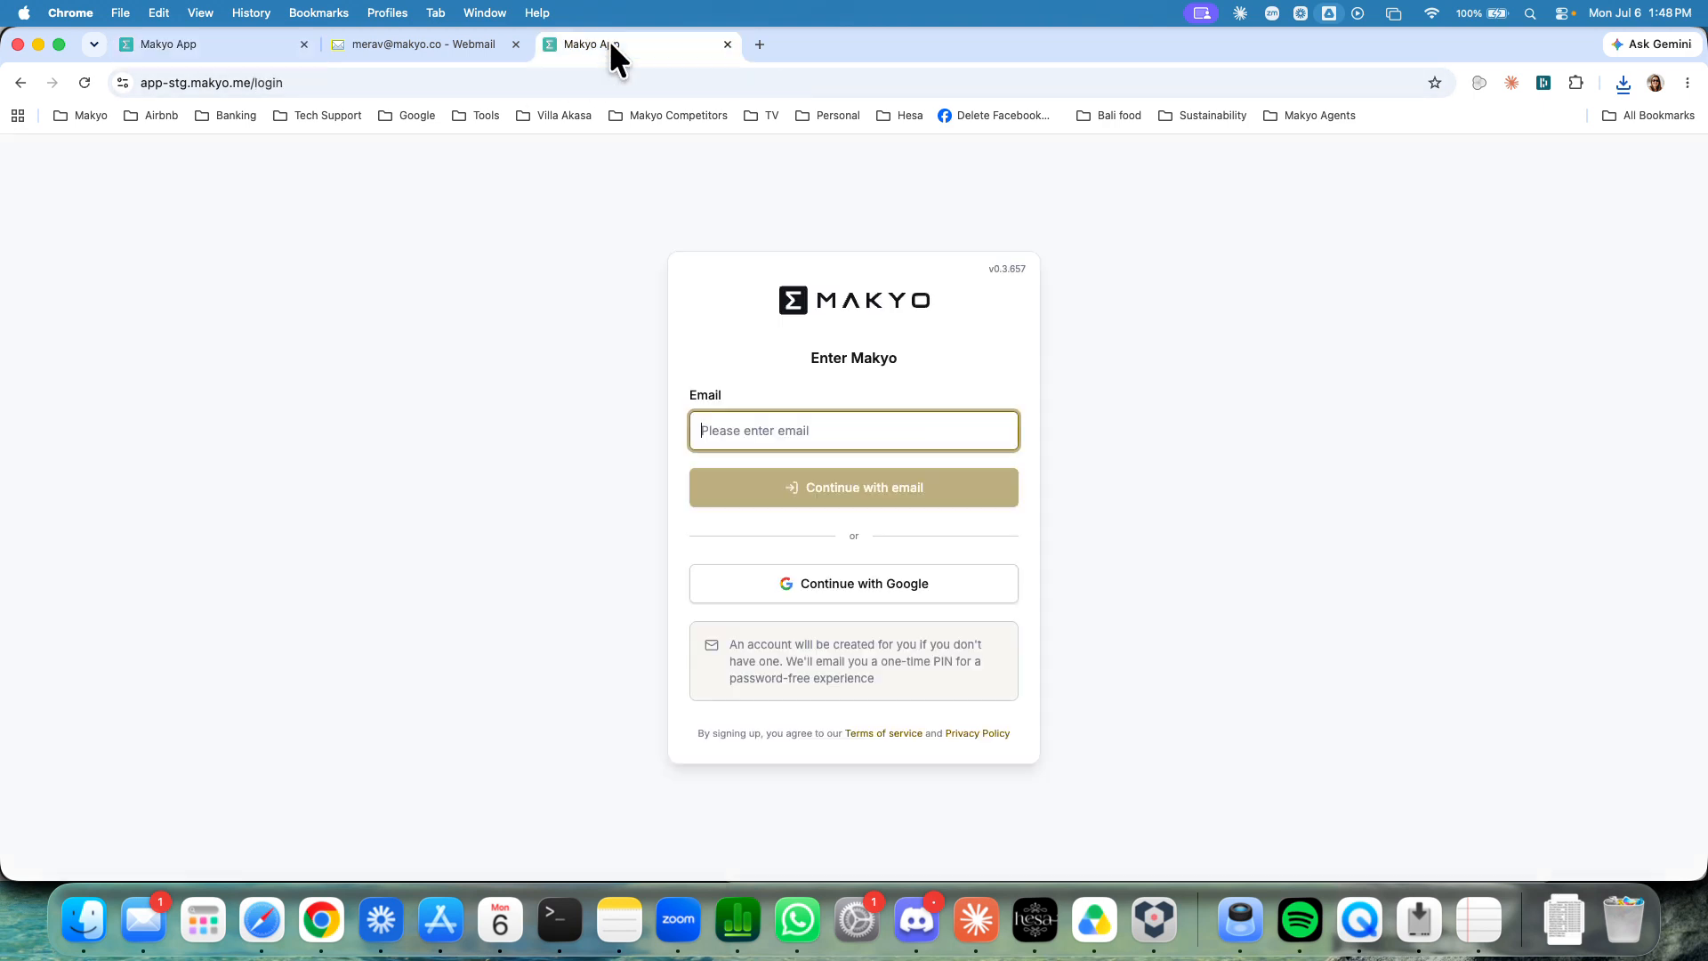
{"action": "left_click", "coordinate": [728, 44]}
{"action": "left_click", "coordinate": [258, 50]}
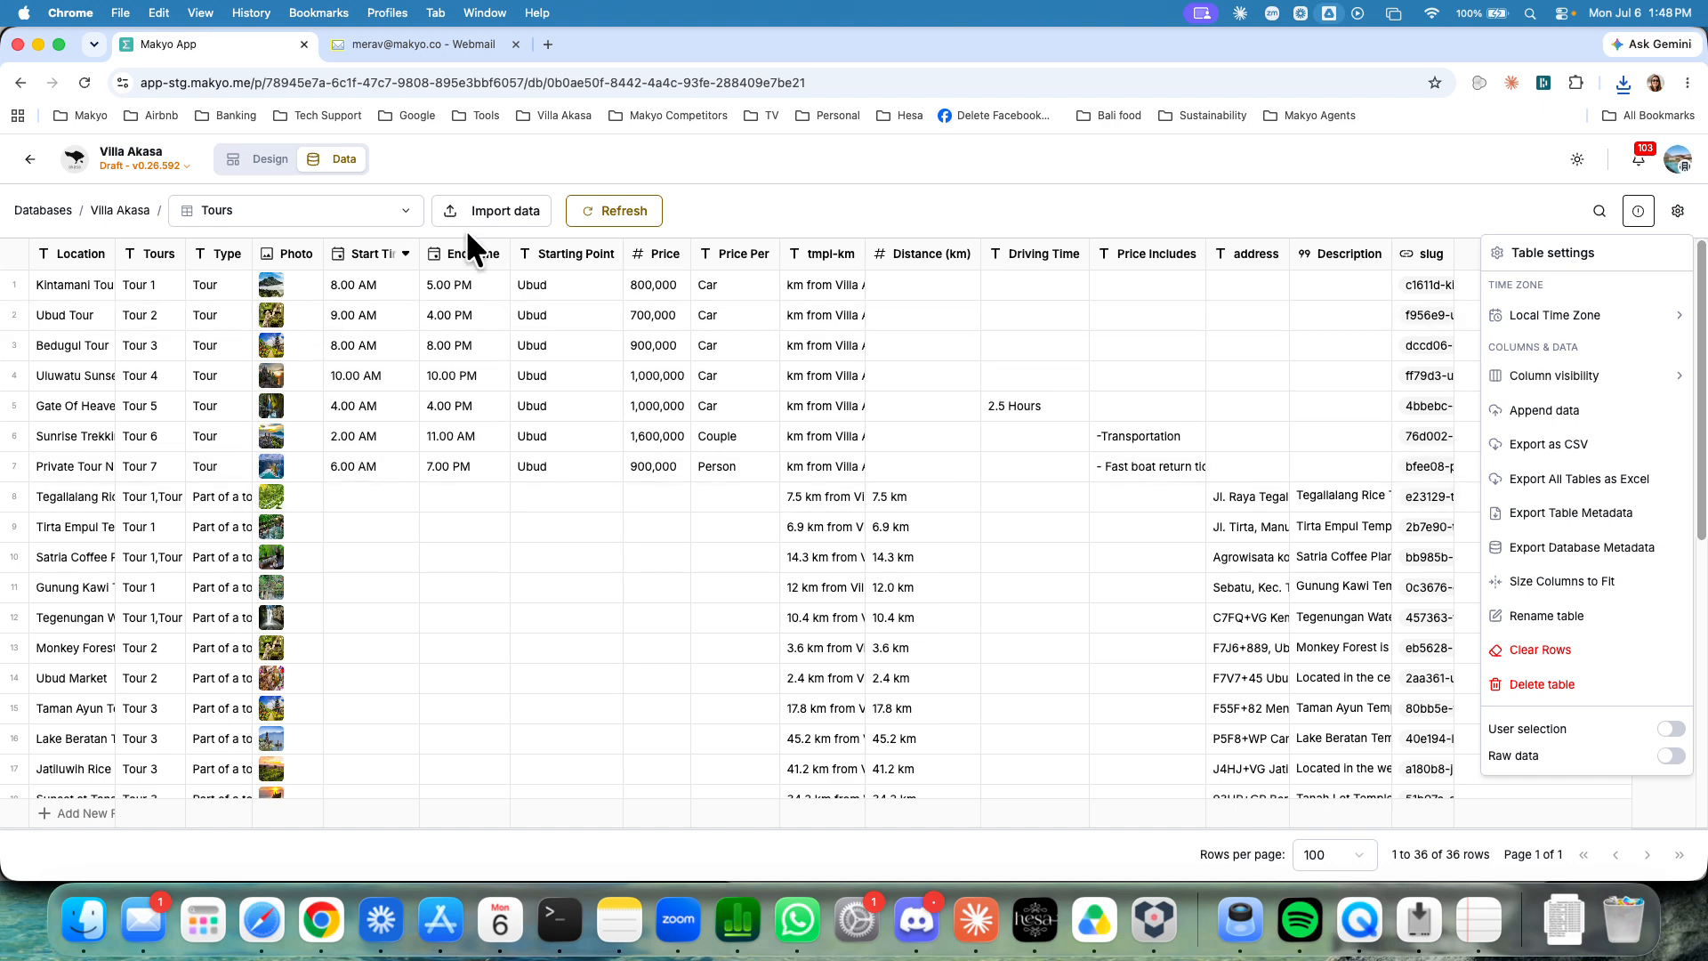
{"action": "left_click", "coordinate": [1678, 160]}
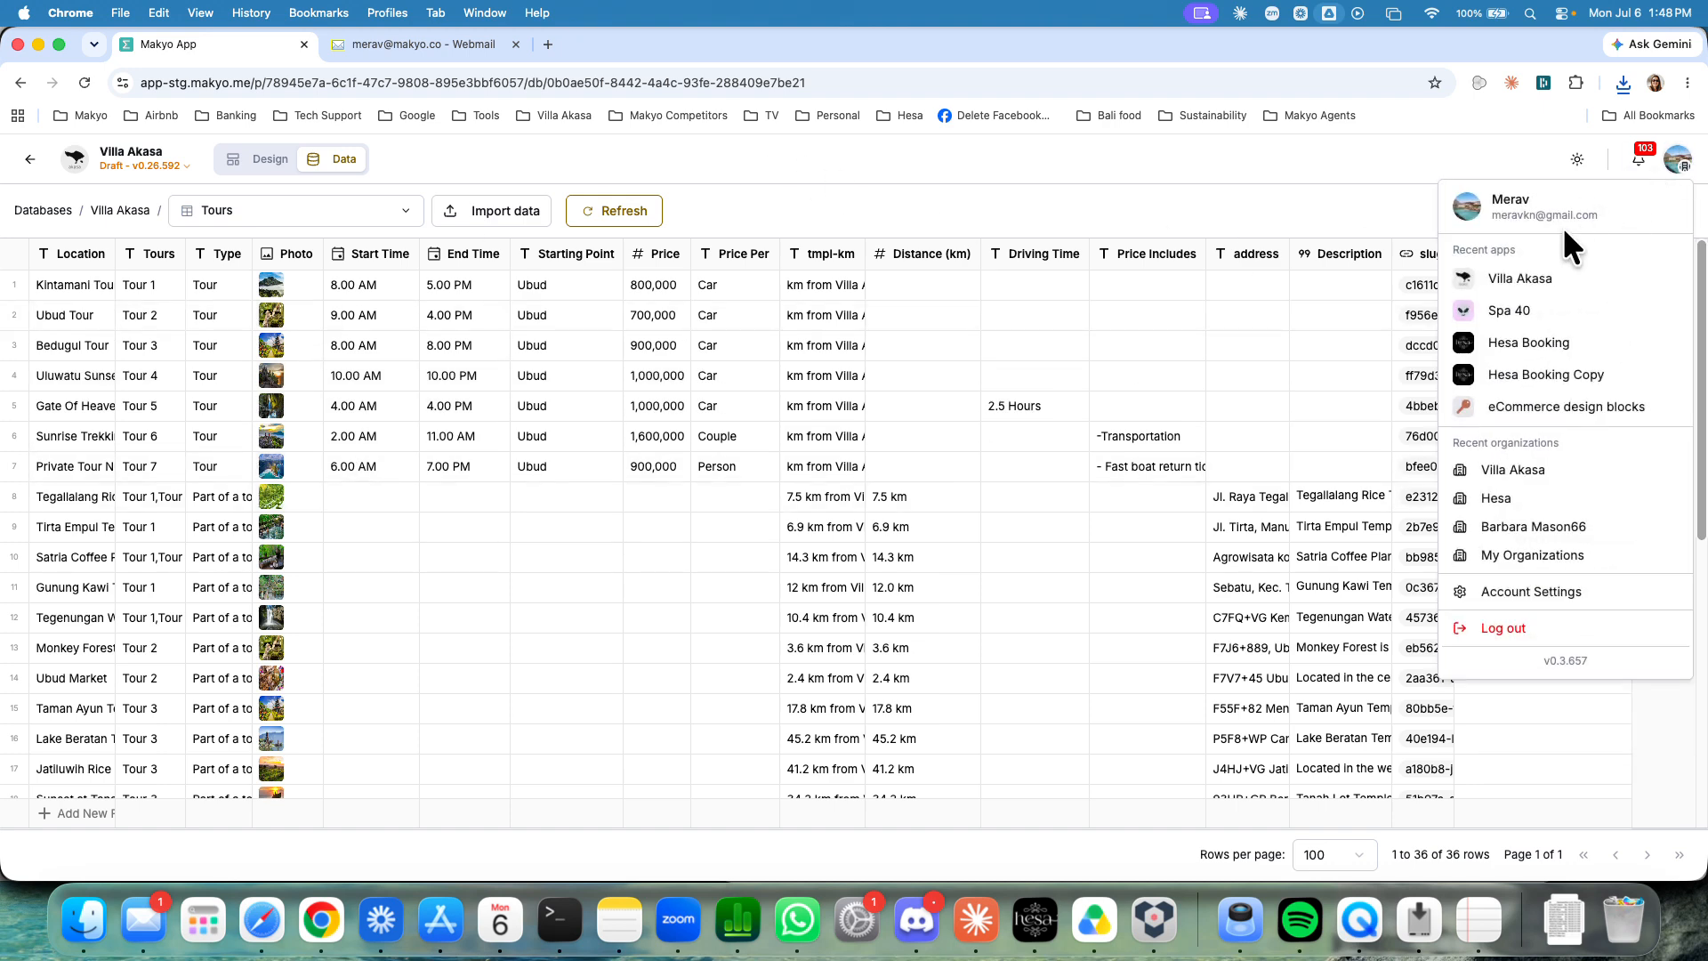
{"action": "left_click", "coordinate": [971, 173]}
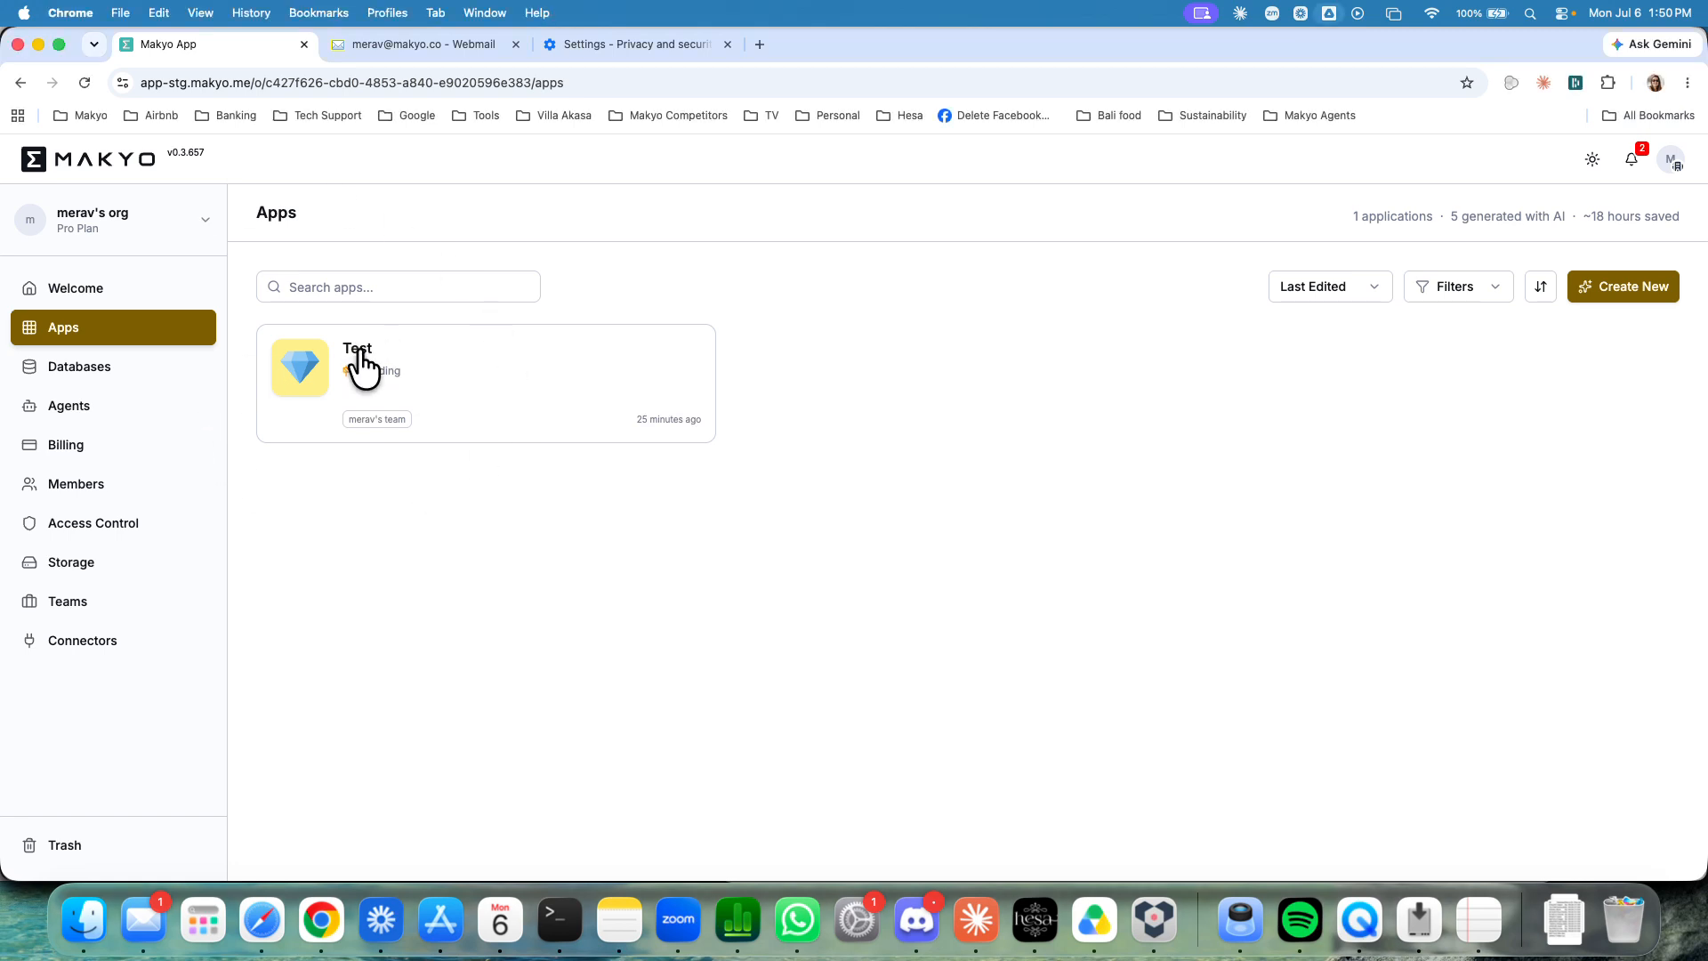
Step: Open the Test app's database and load Villa Akasa.xlsx from the Downloads folder for import
{"action": "left_click", "coordinate": [361, 360]}
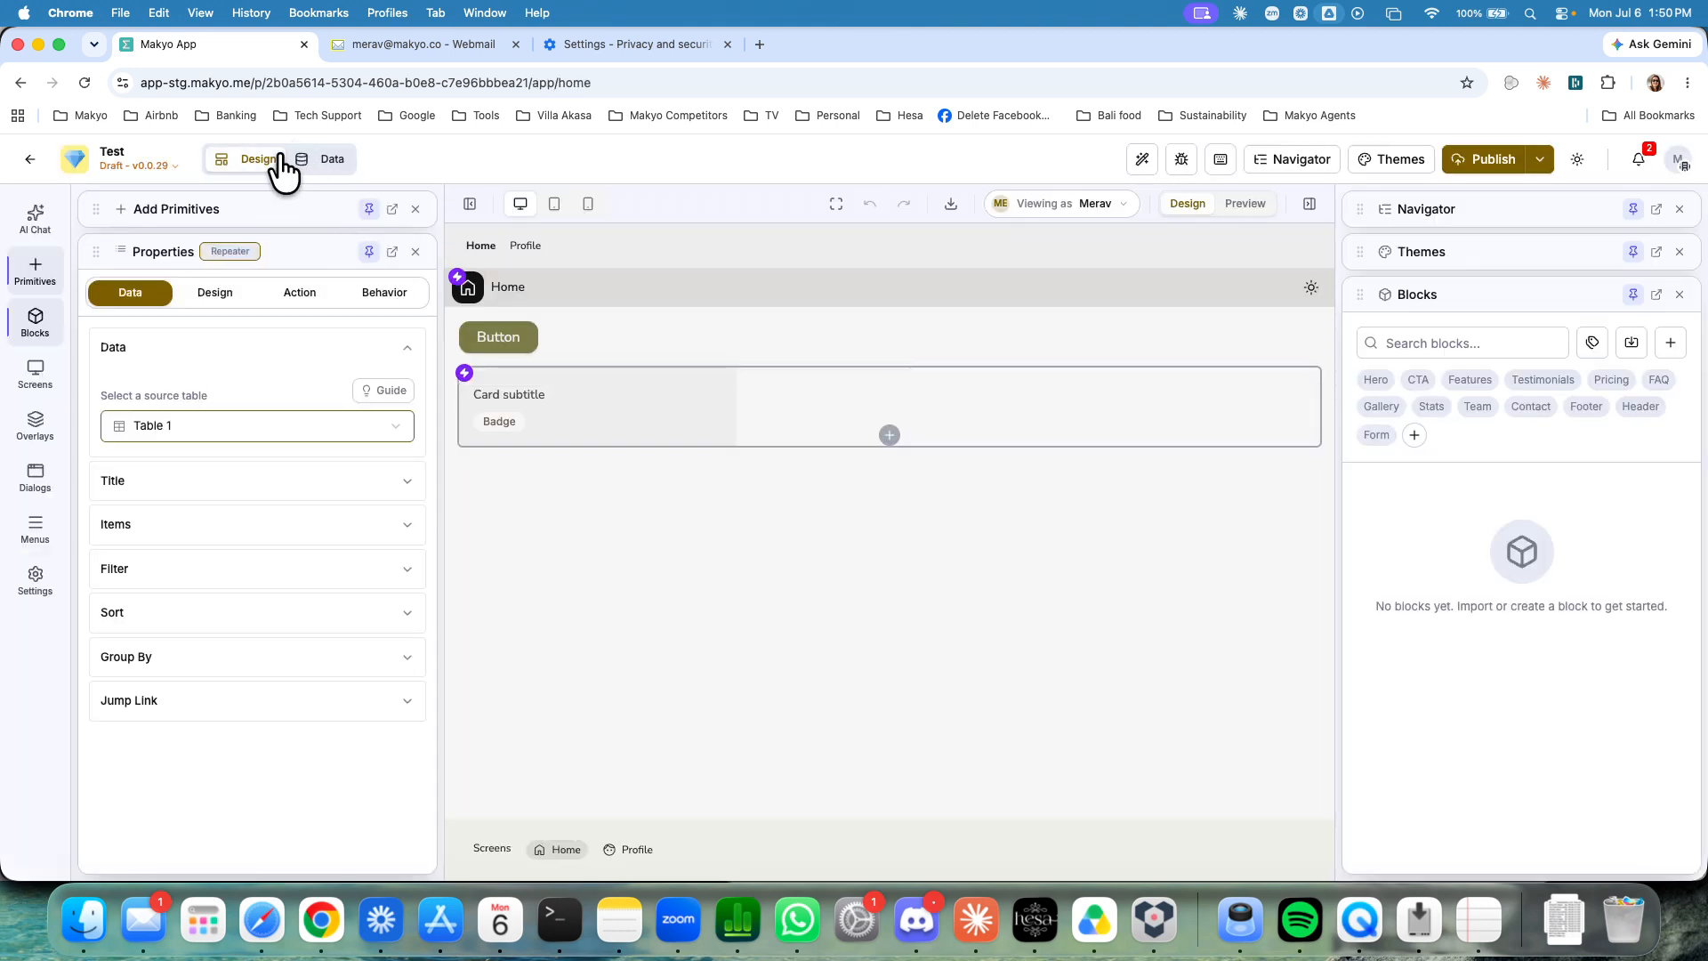
{"action": "left_click", "coordinate": [332, 161]}
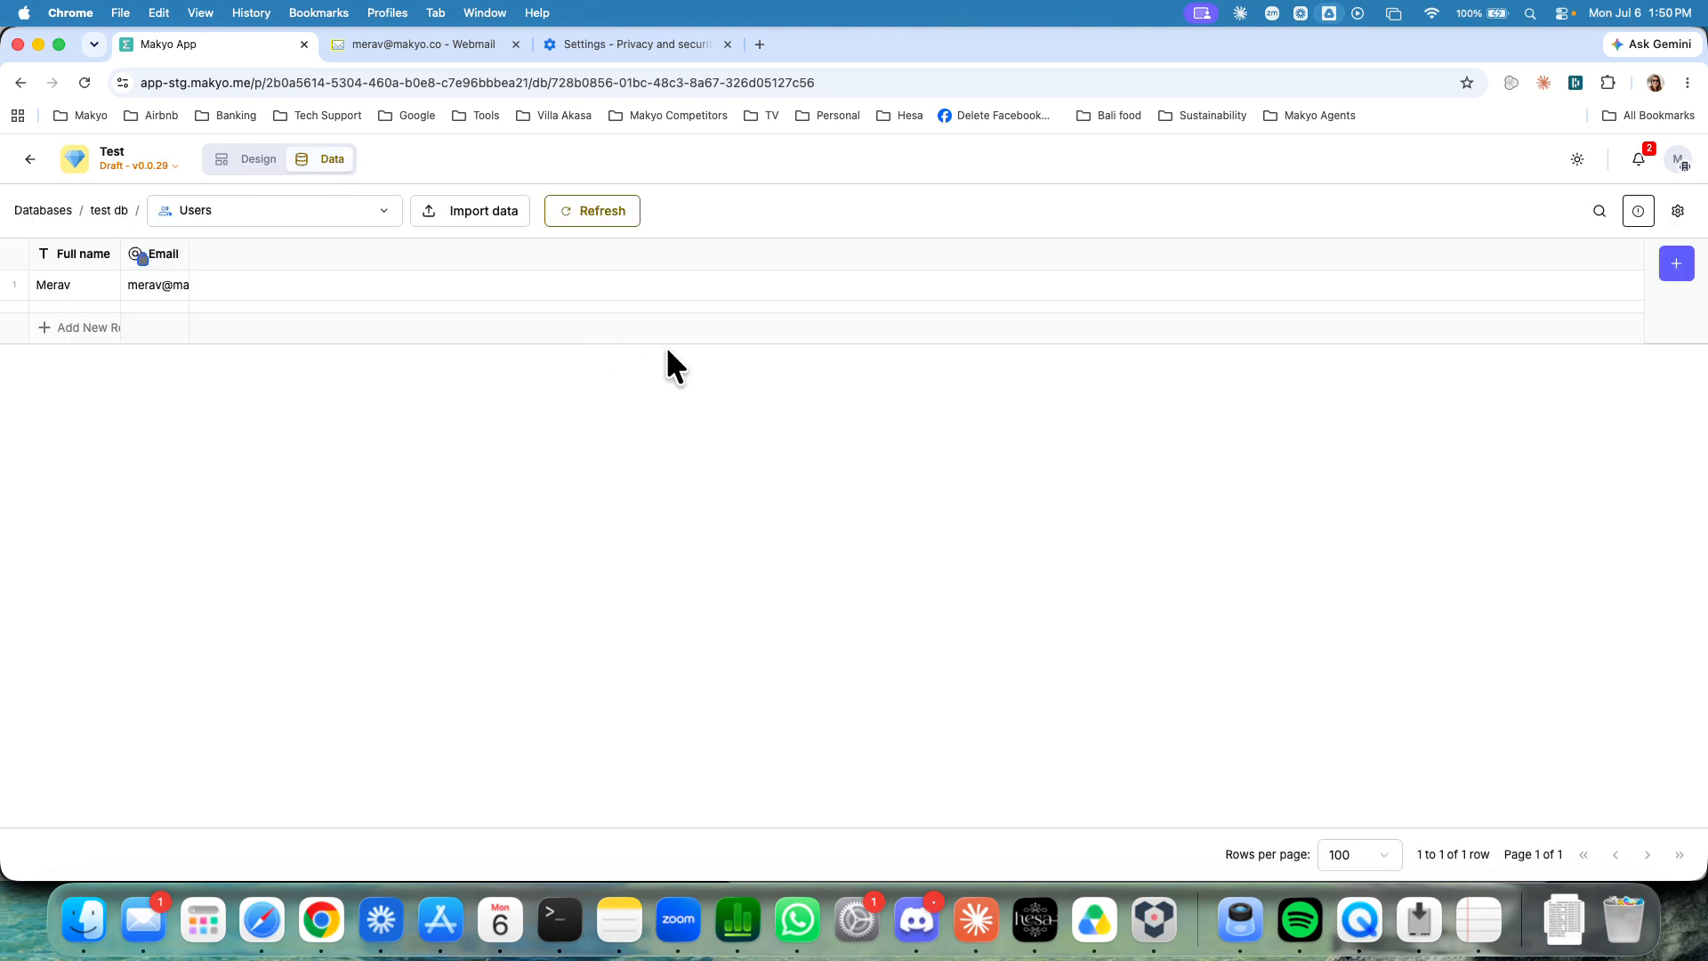
{"action": "left_click", "coordinate": [469, 233]}
{"action": "left_click", "coordinate": [658, 396]}
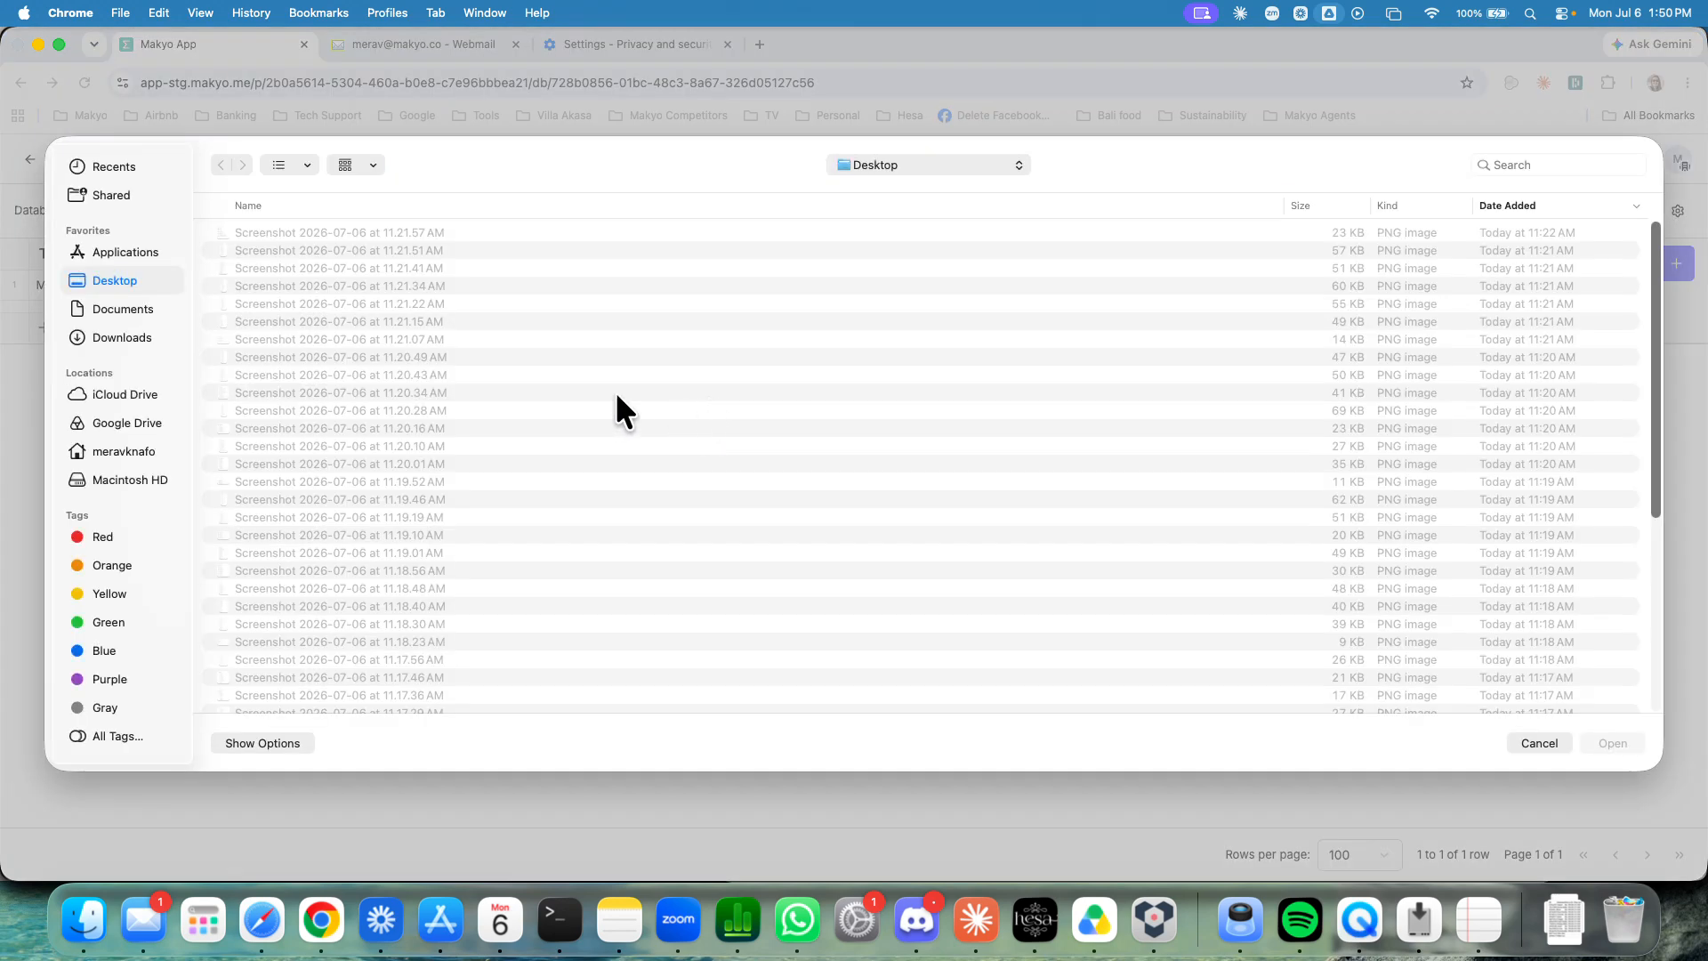
{"action": "left_click", "coordinate": [121, 340]}
{"action": "double_click", "coordinate": [276, 230]}
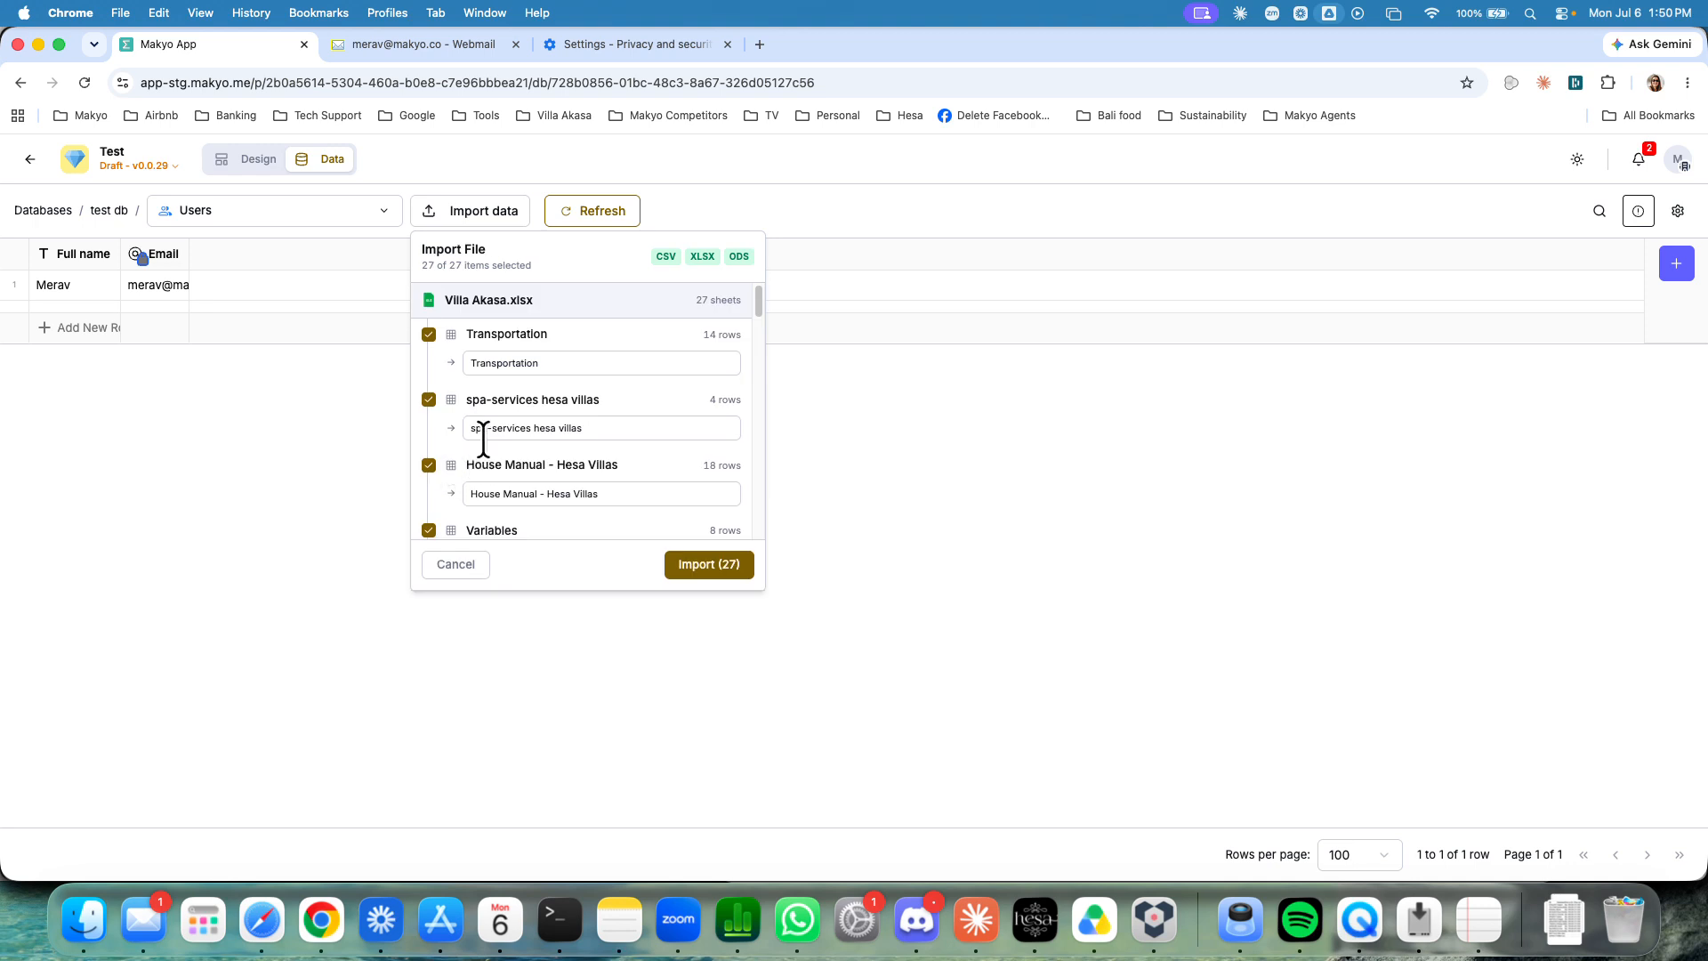
Step: Review the sheets in Villa Akasa.xlsx and proceed with all 27 of them selected for import
{"action": "scroll", "coordinate": [521, 414], "scroll_direction": "down", "scroll_amount": 10}
{"action": "scroll", "coordinate": [521, 414], "scroll_direction": "down", "scroll_amount": 10}
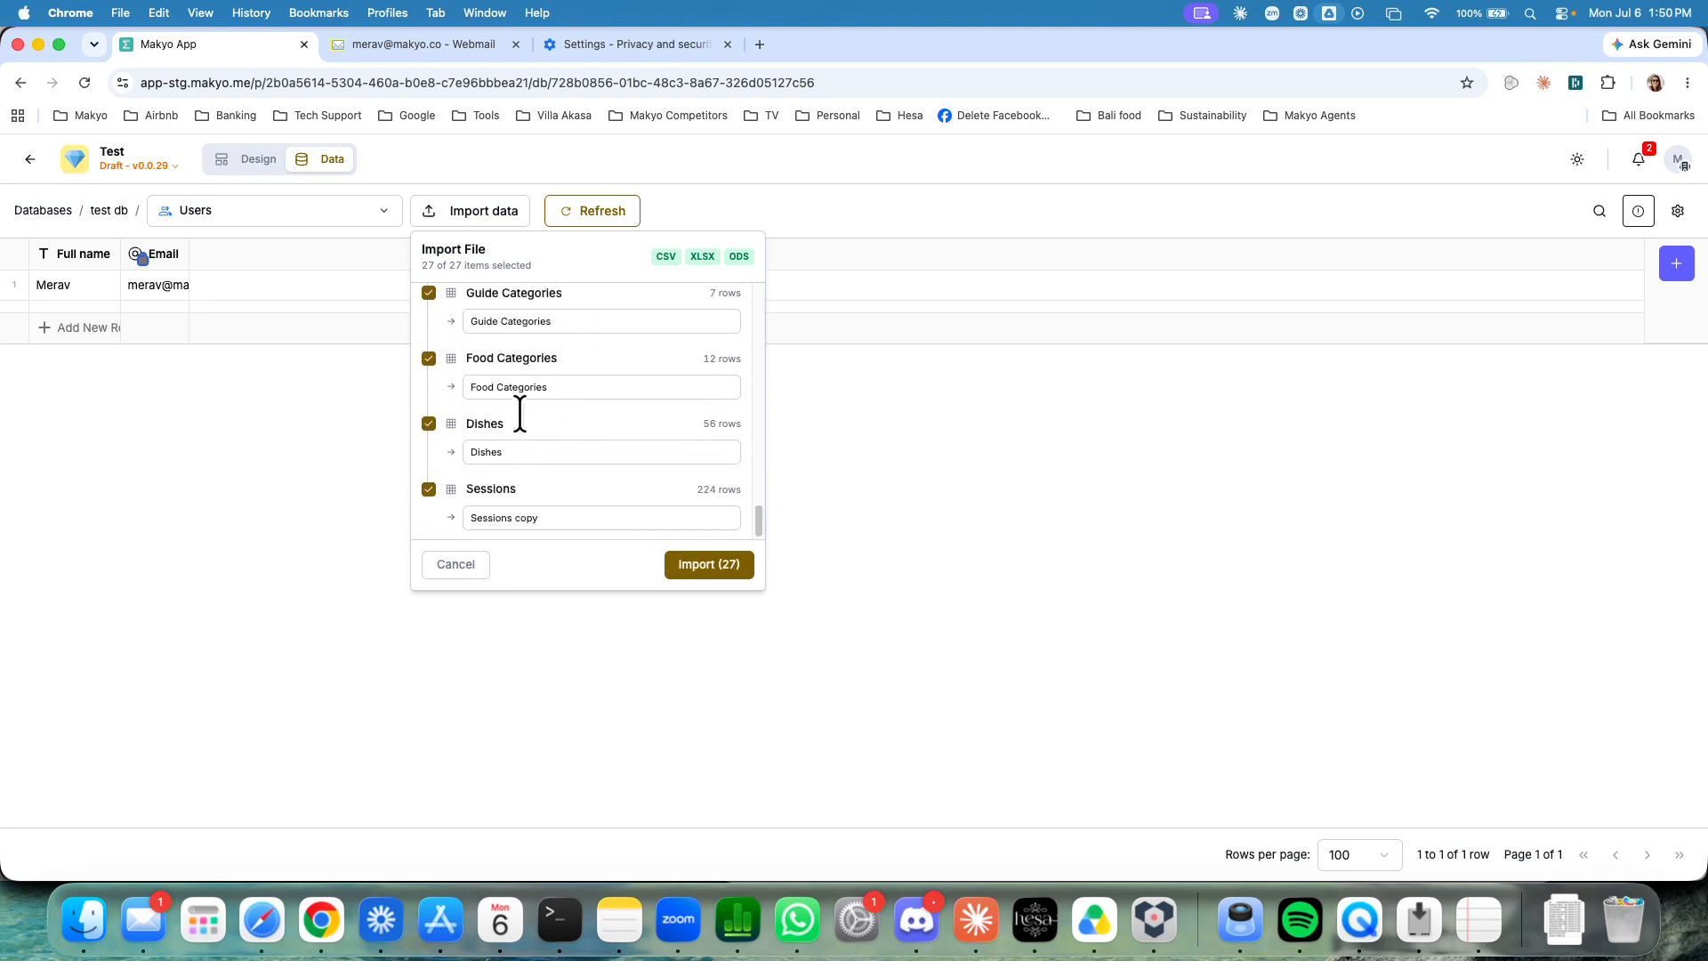
{"action": "left_click", "coordinate": [704, 567]}
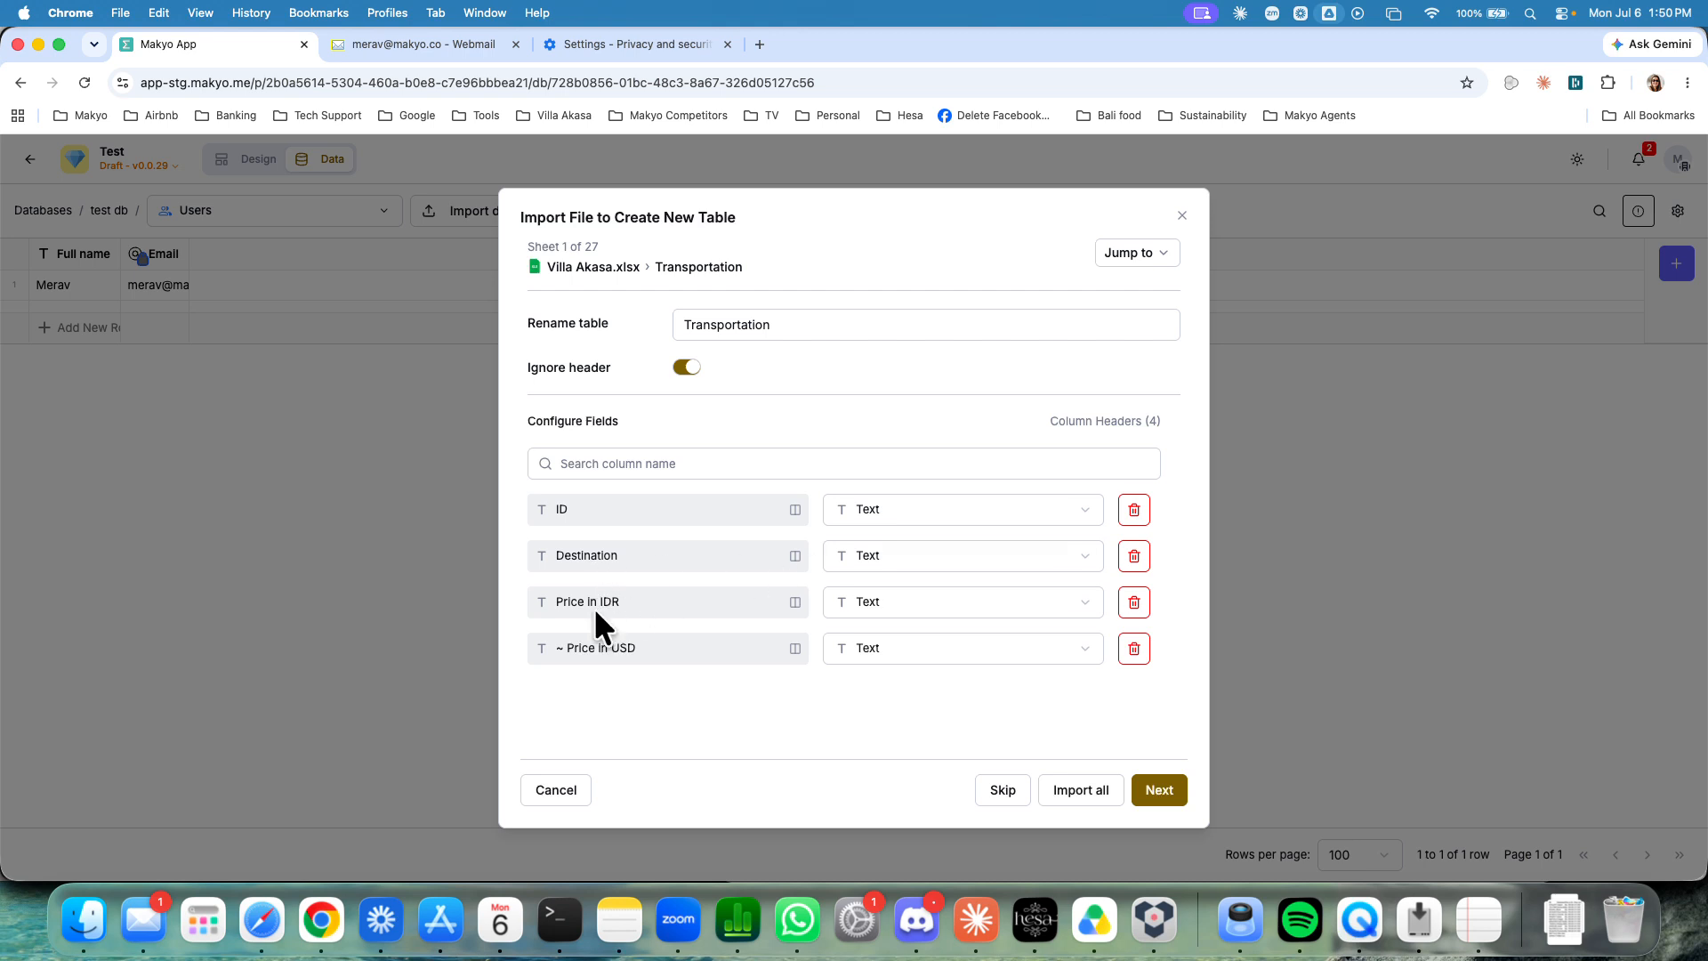
Step: Set the Price in IDR and ~ Price in USD columns of the Transportation sheet to Number and continue to the following sheet
{"action": "left_click", "coordinate": [881, 602]}
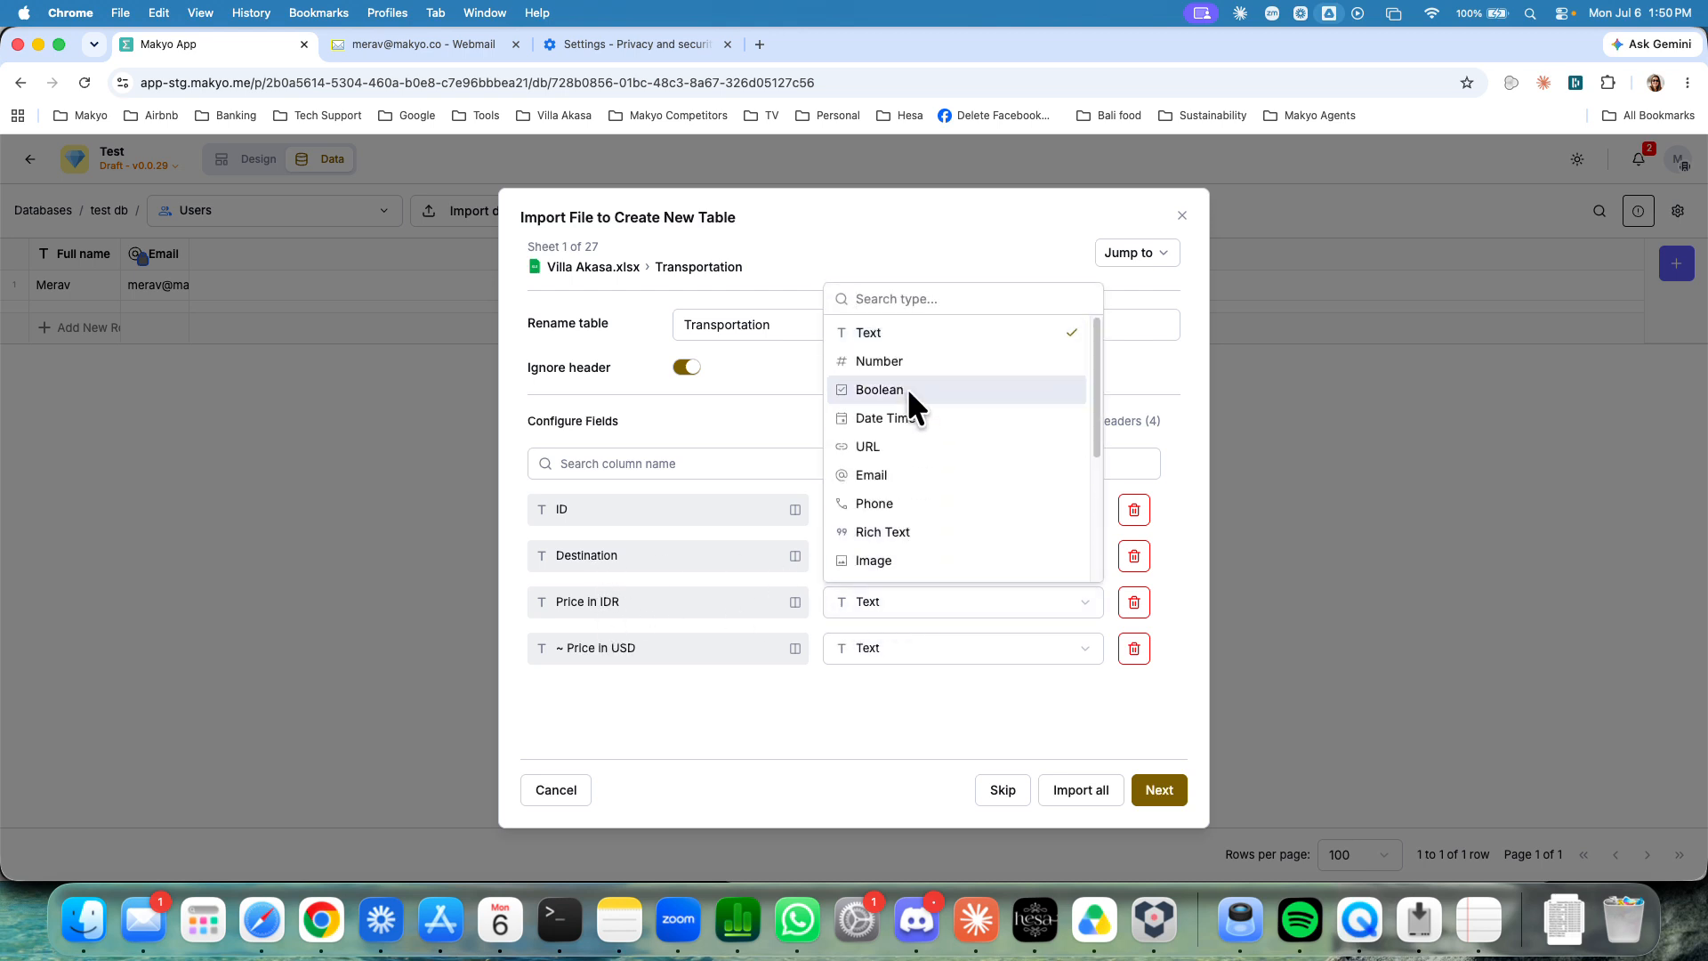
{"action": "left_click", "coordinate": [899, 361]}
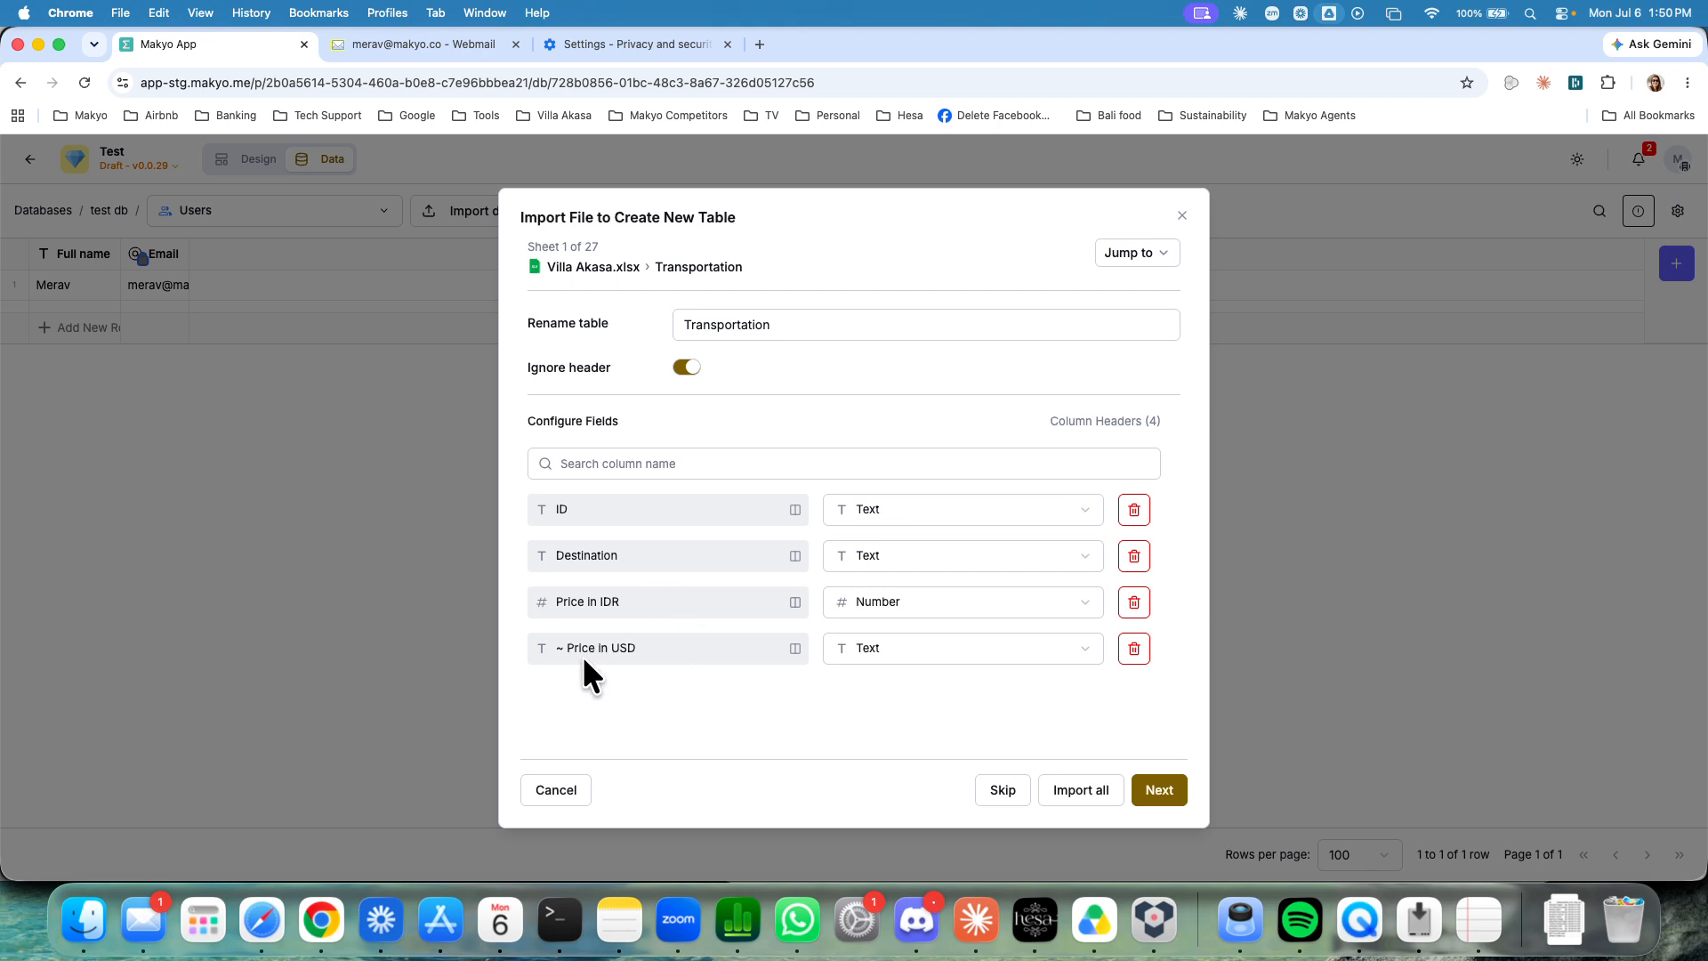
{"action": "left_click", "coordinate": [869, 650]}
{"action": "left_click", "coordinate": [880, 417]}
{"action": "left_click", "coordinate": [1142, 780]}
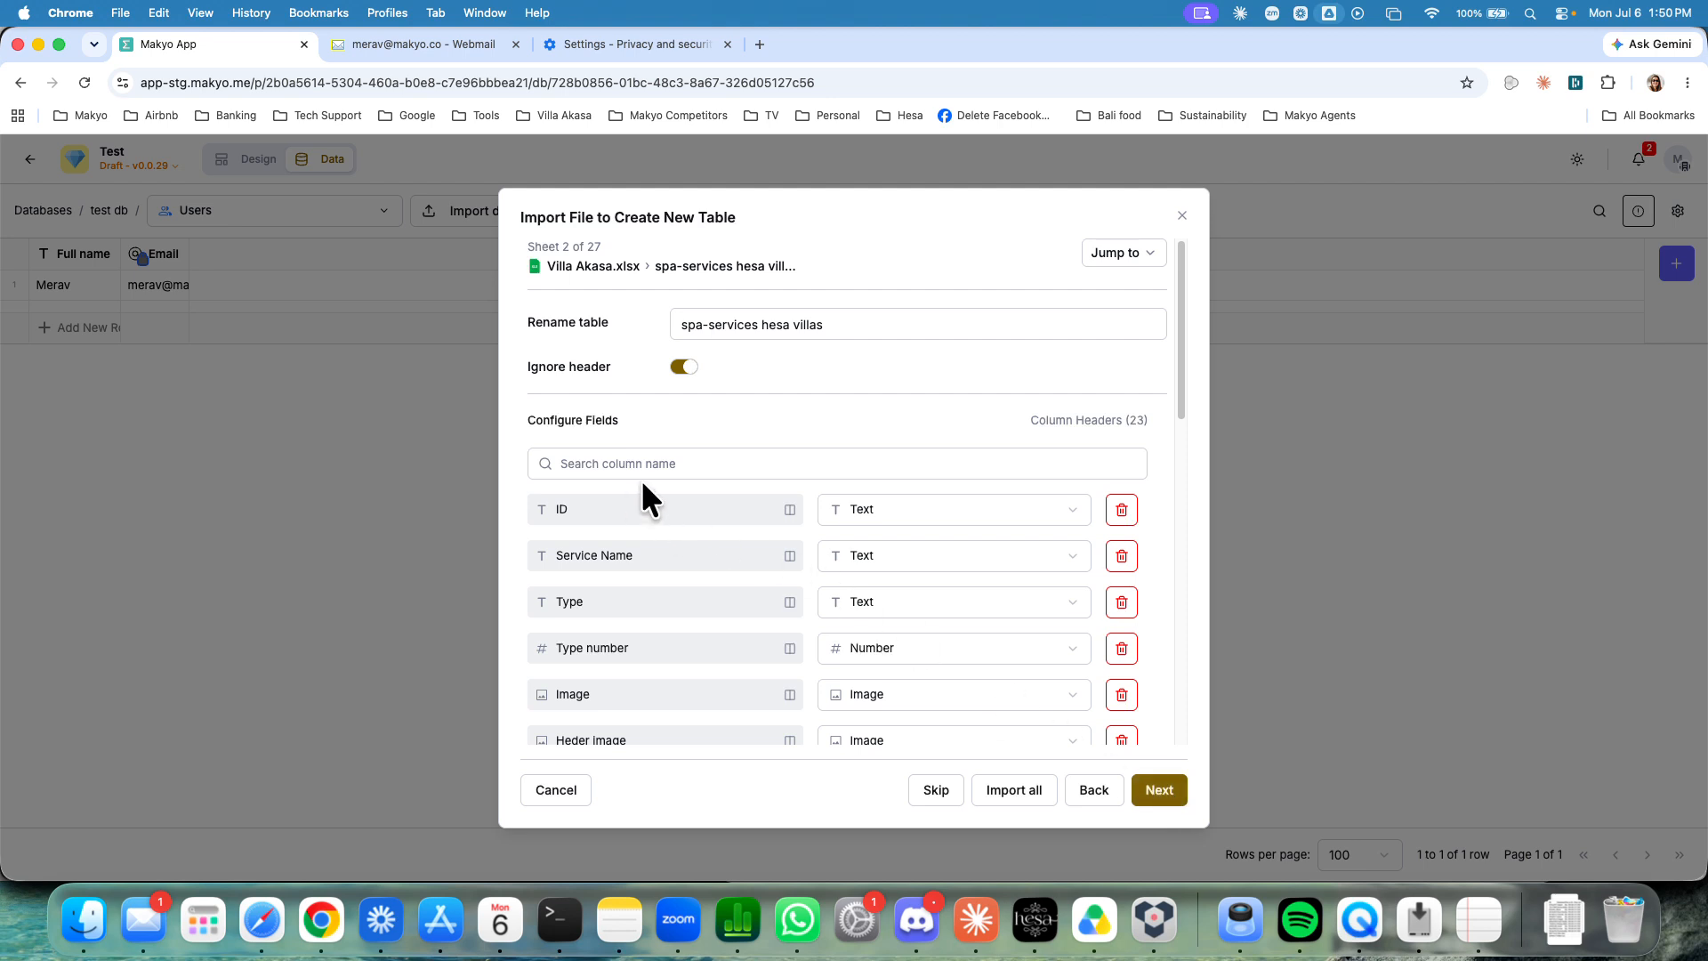
Step: Review the columns of the spa-services hesa villas sheet and remove the tmpl-hours column from the import
{"action": "scroll", "coordinate": [642, 479], "scroll_direction": "down", "scroll_amount": 2}
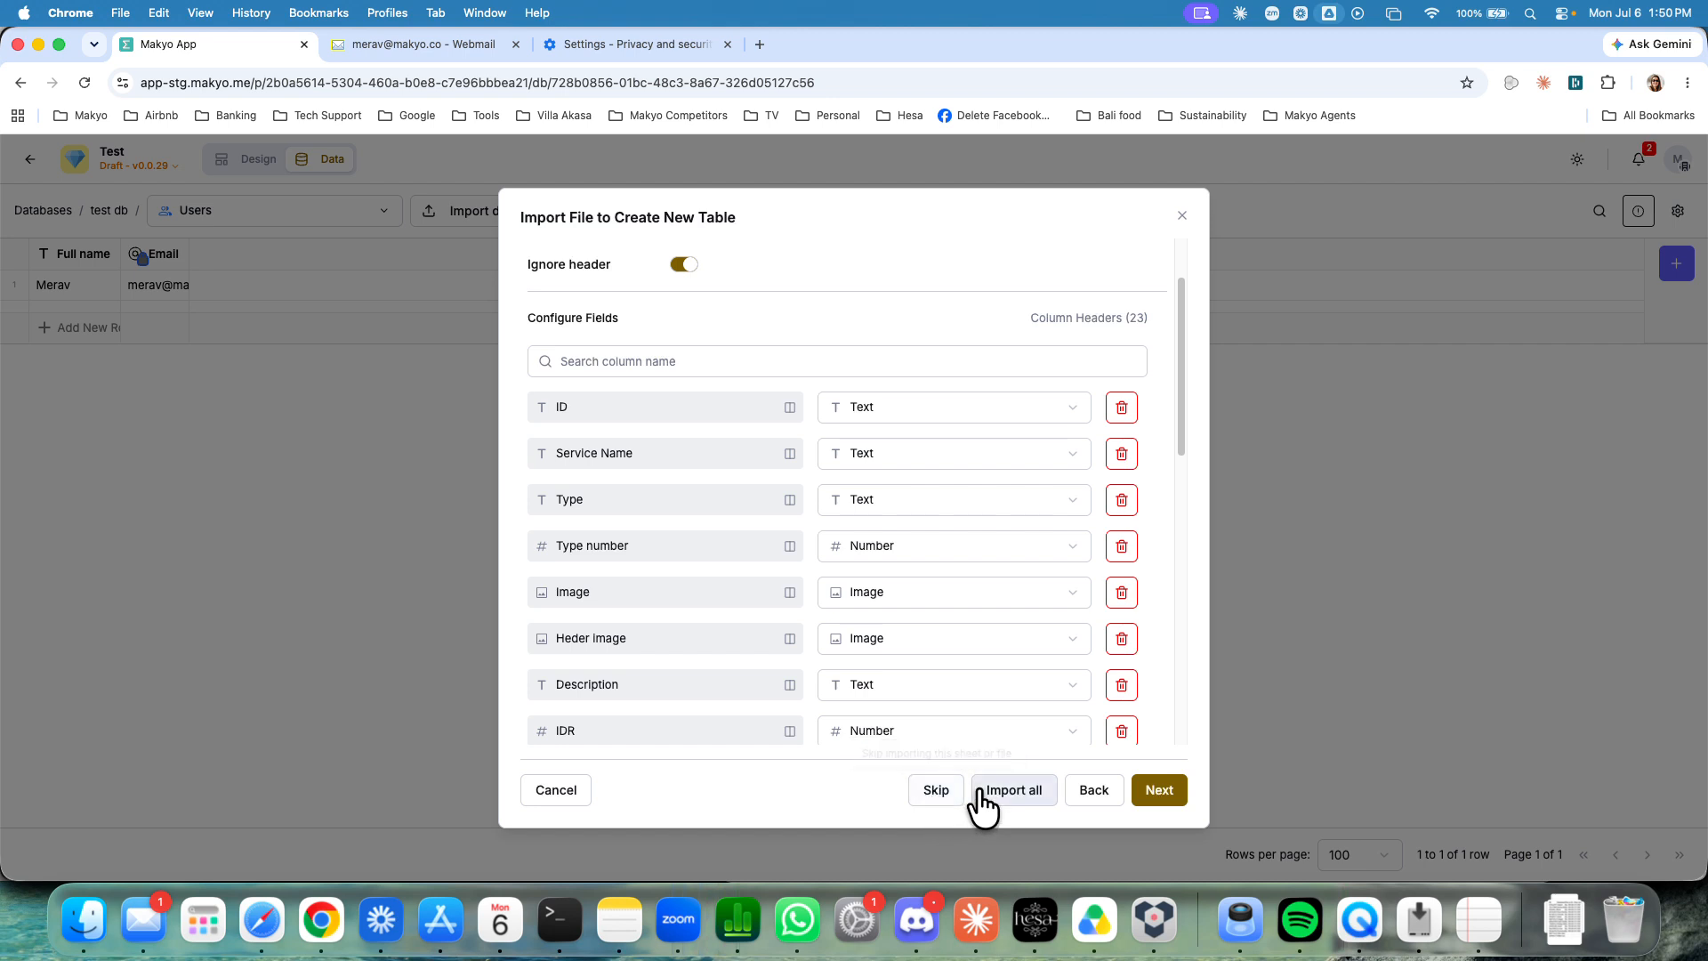
{"action": "scroll", "coordinate": [907, 708], "scroll_direction": "down", "scroll_amount": 1}
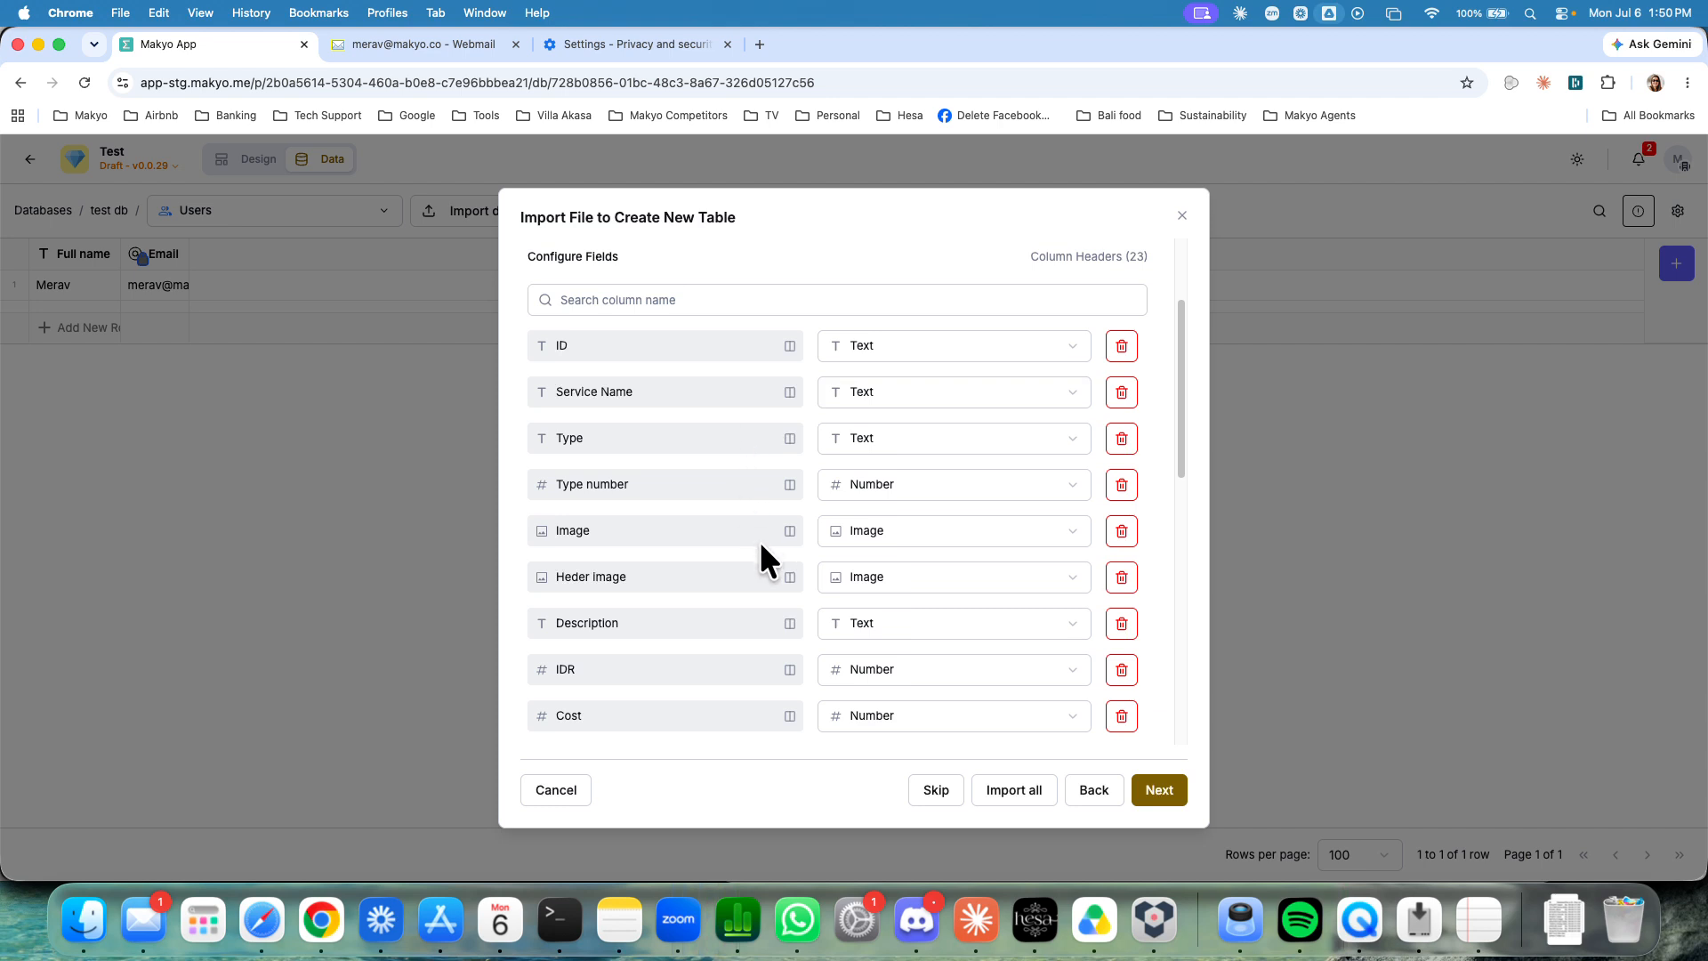
{"action": "scroll", "coordinate": [760, 538], "scroll_direction": "down", "scroll_amount": 1}
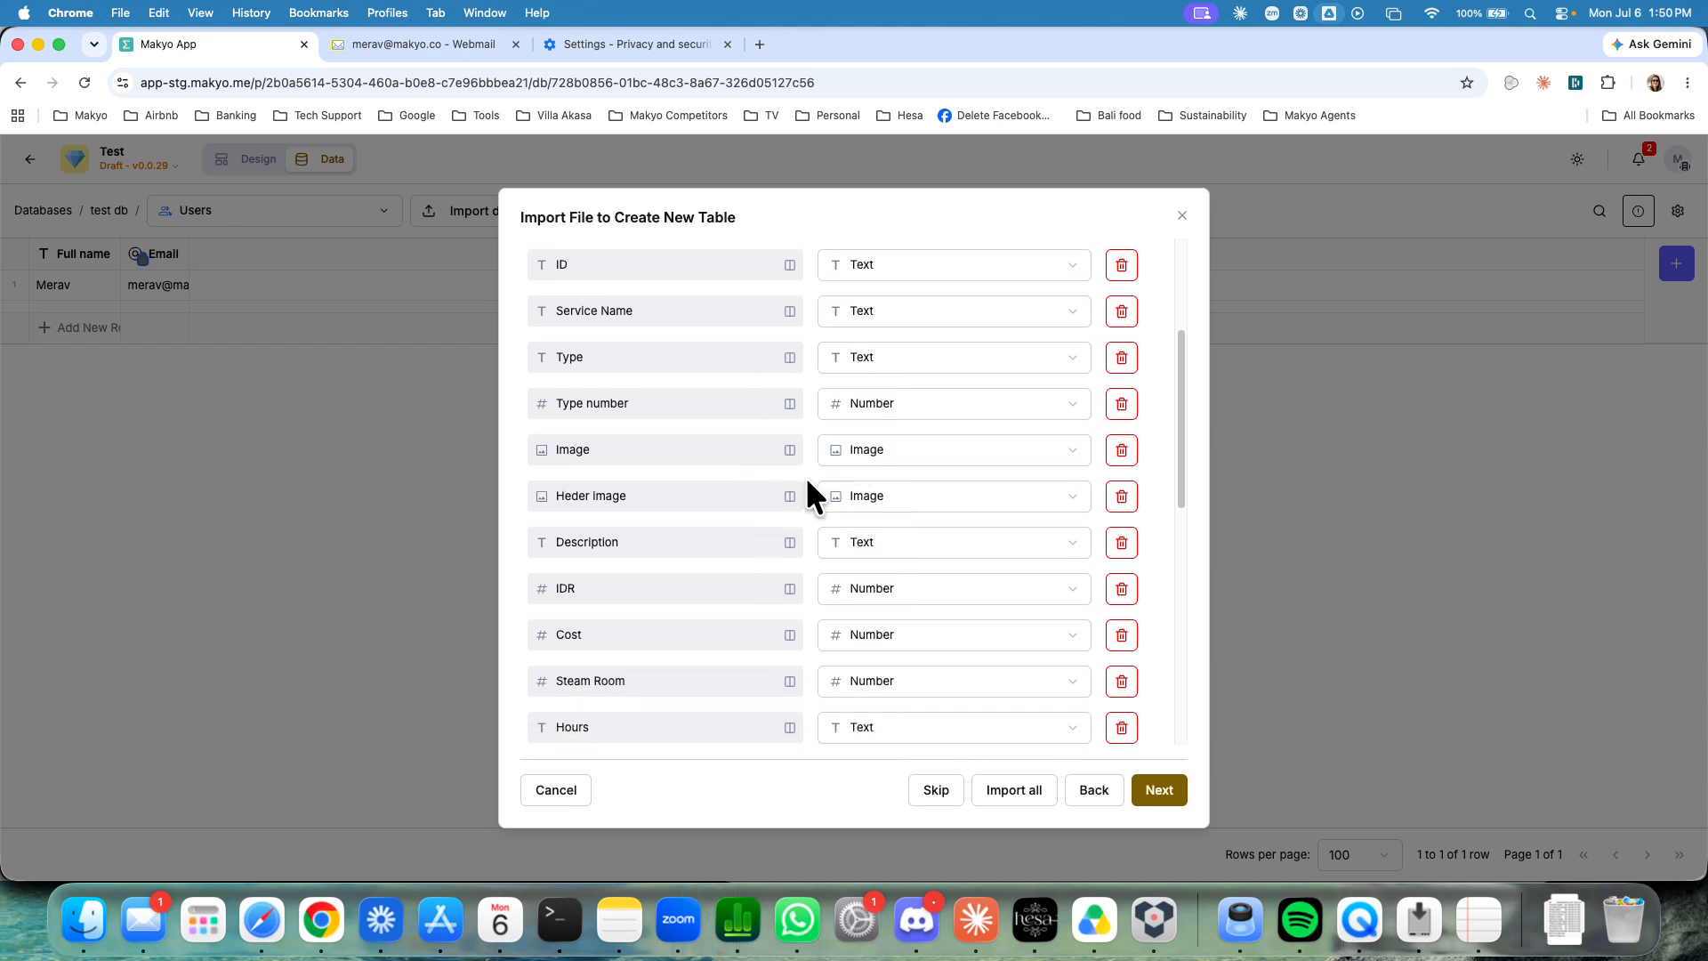
{"action": "scroll", "coordinate": [781, 569], "scroll_direction": "down", "scroll_amount": 1}
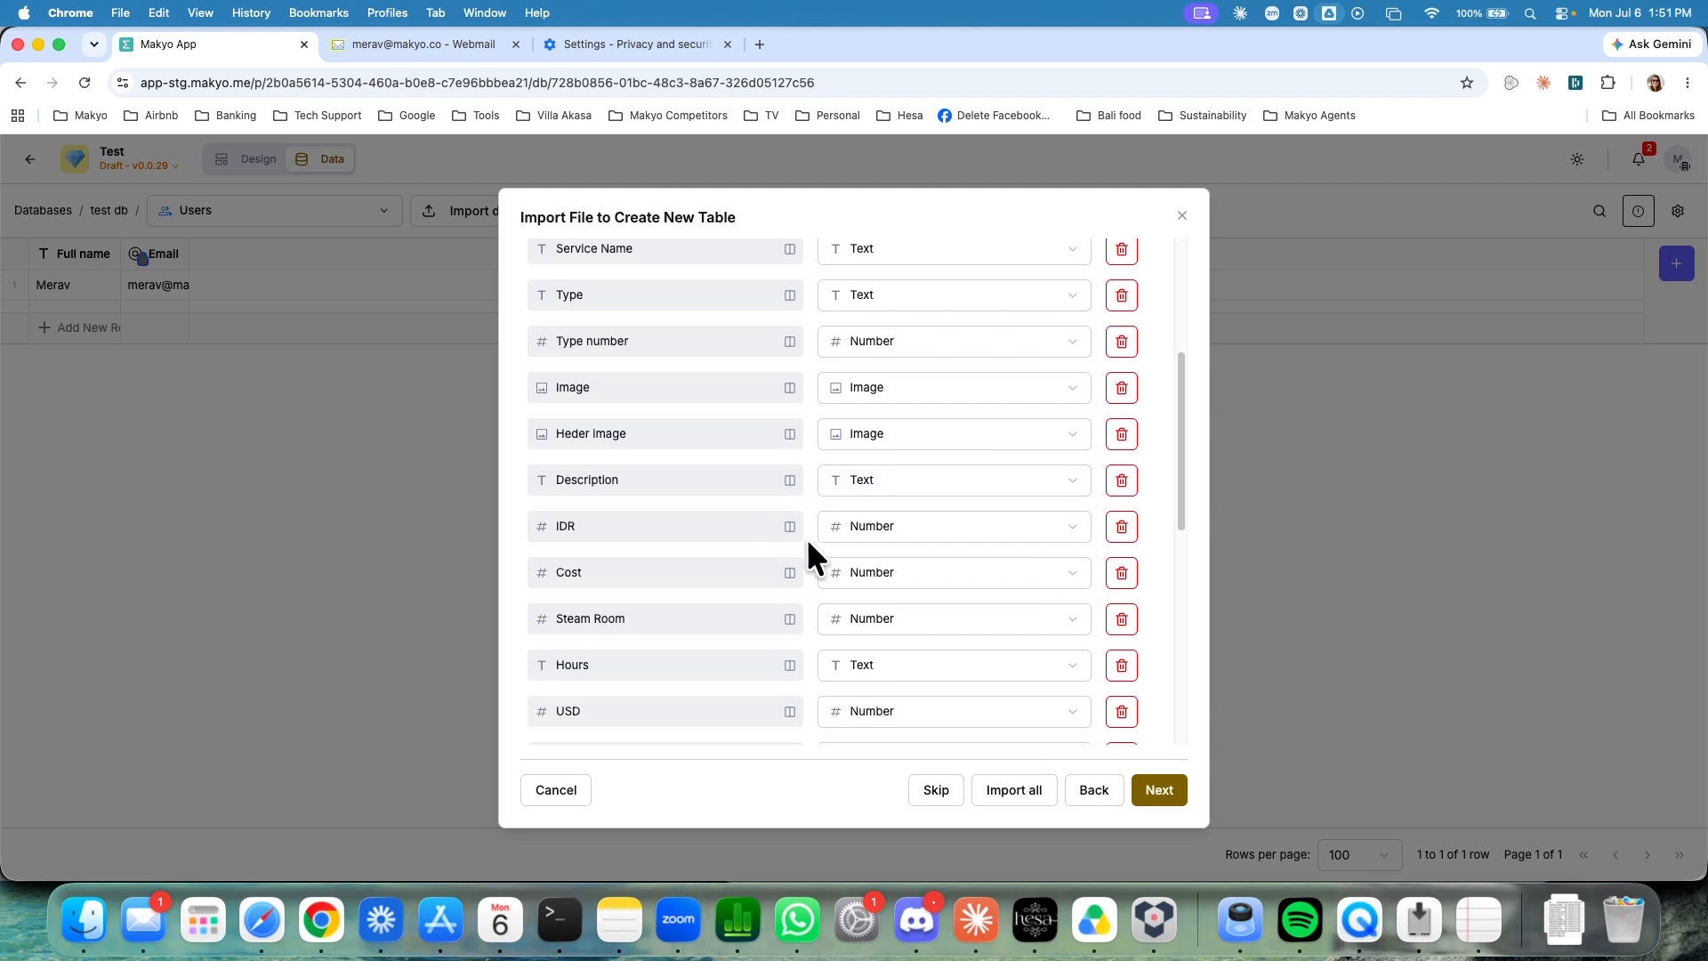
{"action": "scroll", "coordinate": [806, 650], "scroll_direction": "down", "scroll_amount": 3}
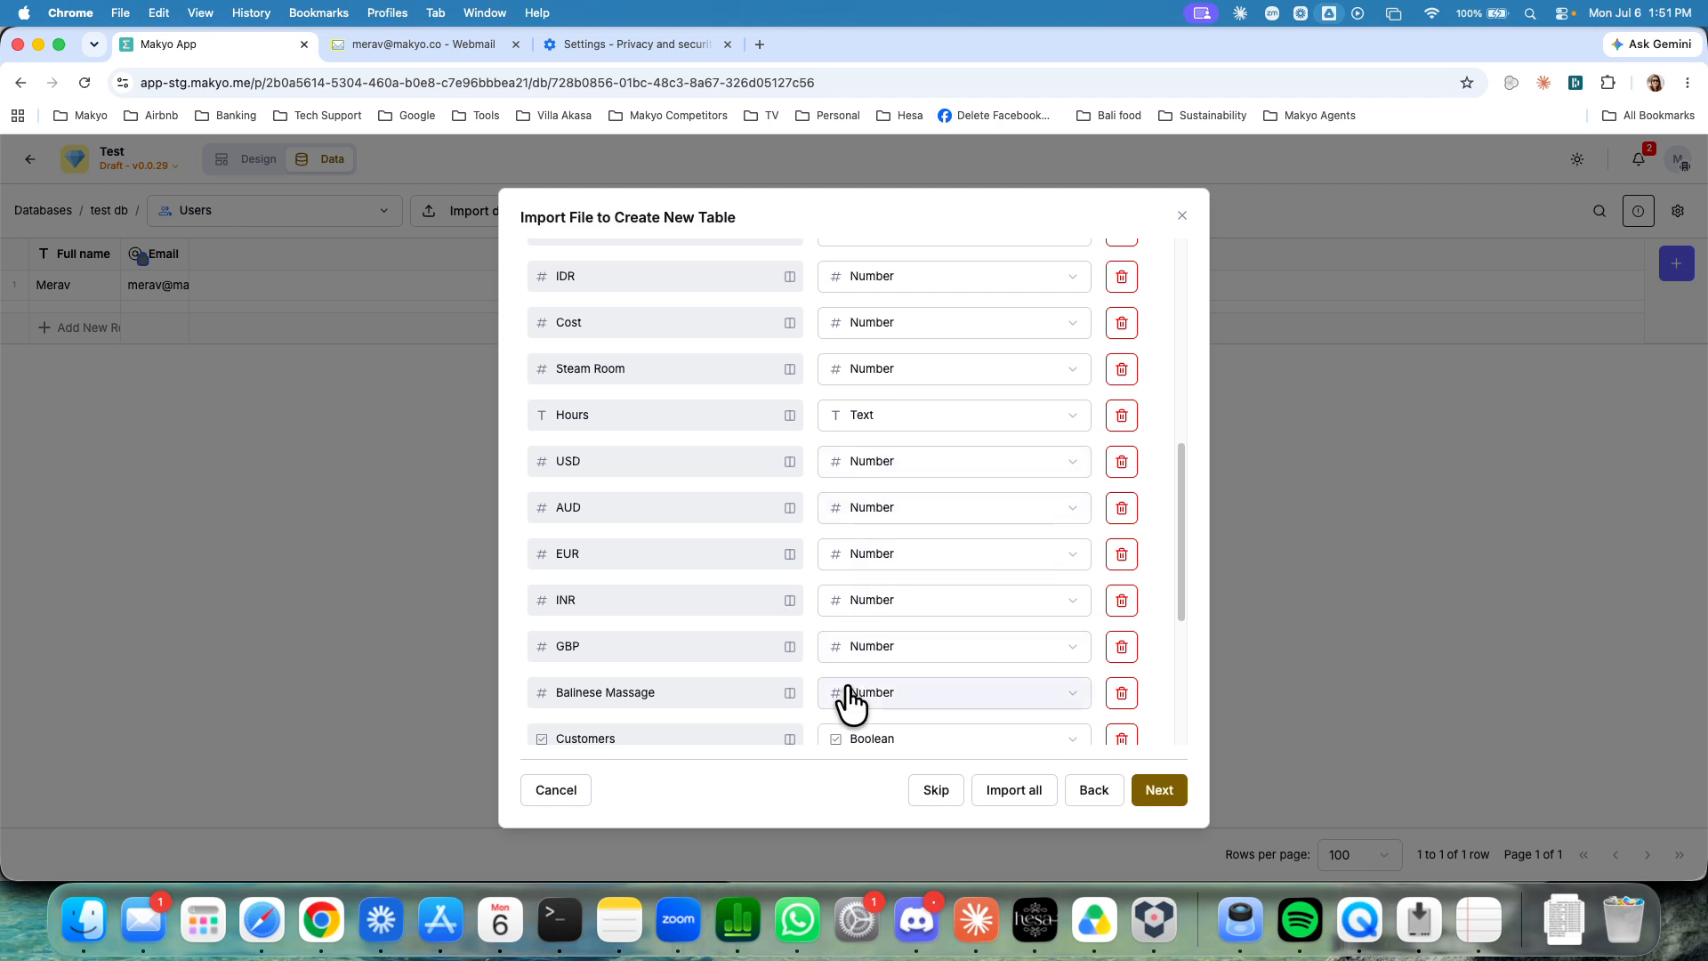
{"action": "scroll", "coordinate": [847, 700], "scroll_direction": "down", "scroll_amount": 4}
{"action": "scroll", "coordinate": [850, 694], "scroll_direction": "down", "scroll_amount": 1}
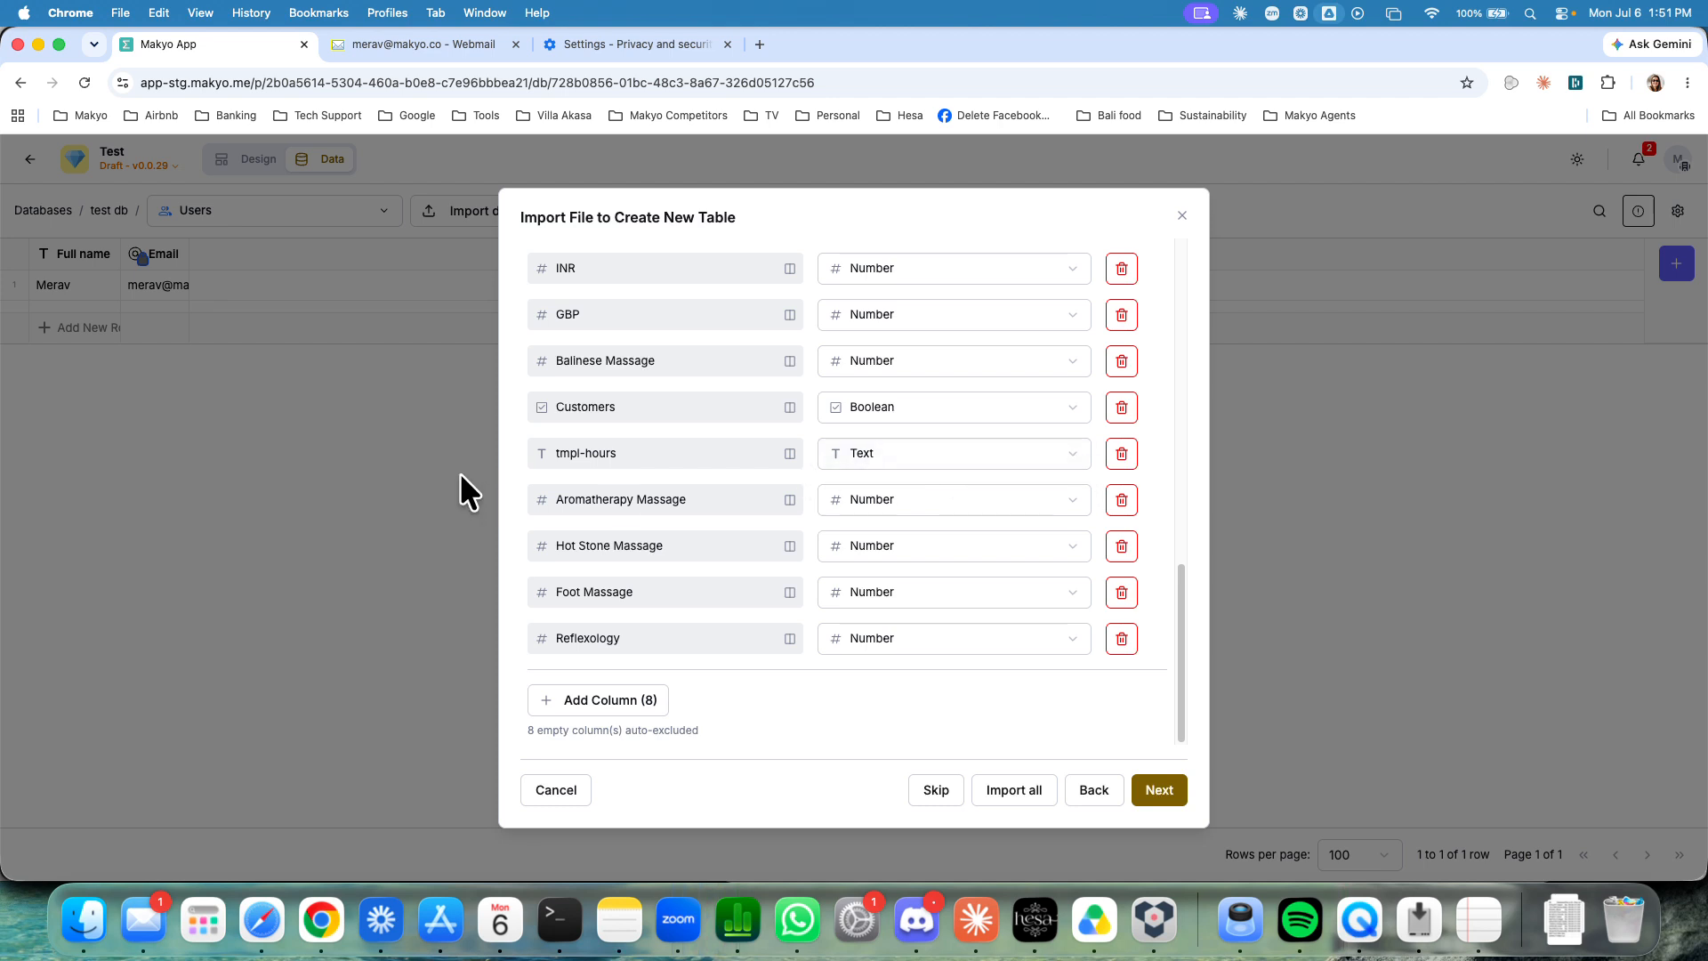
{"action": "left_click", "coordinate": [1121, 454]}
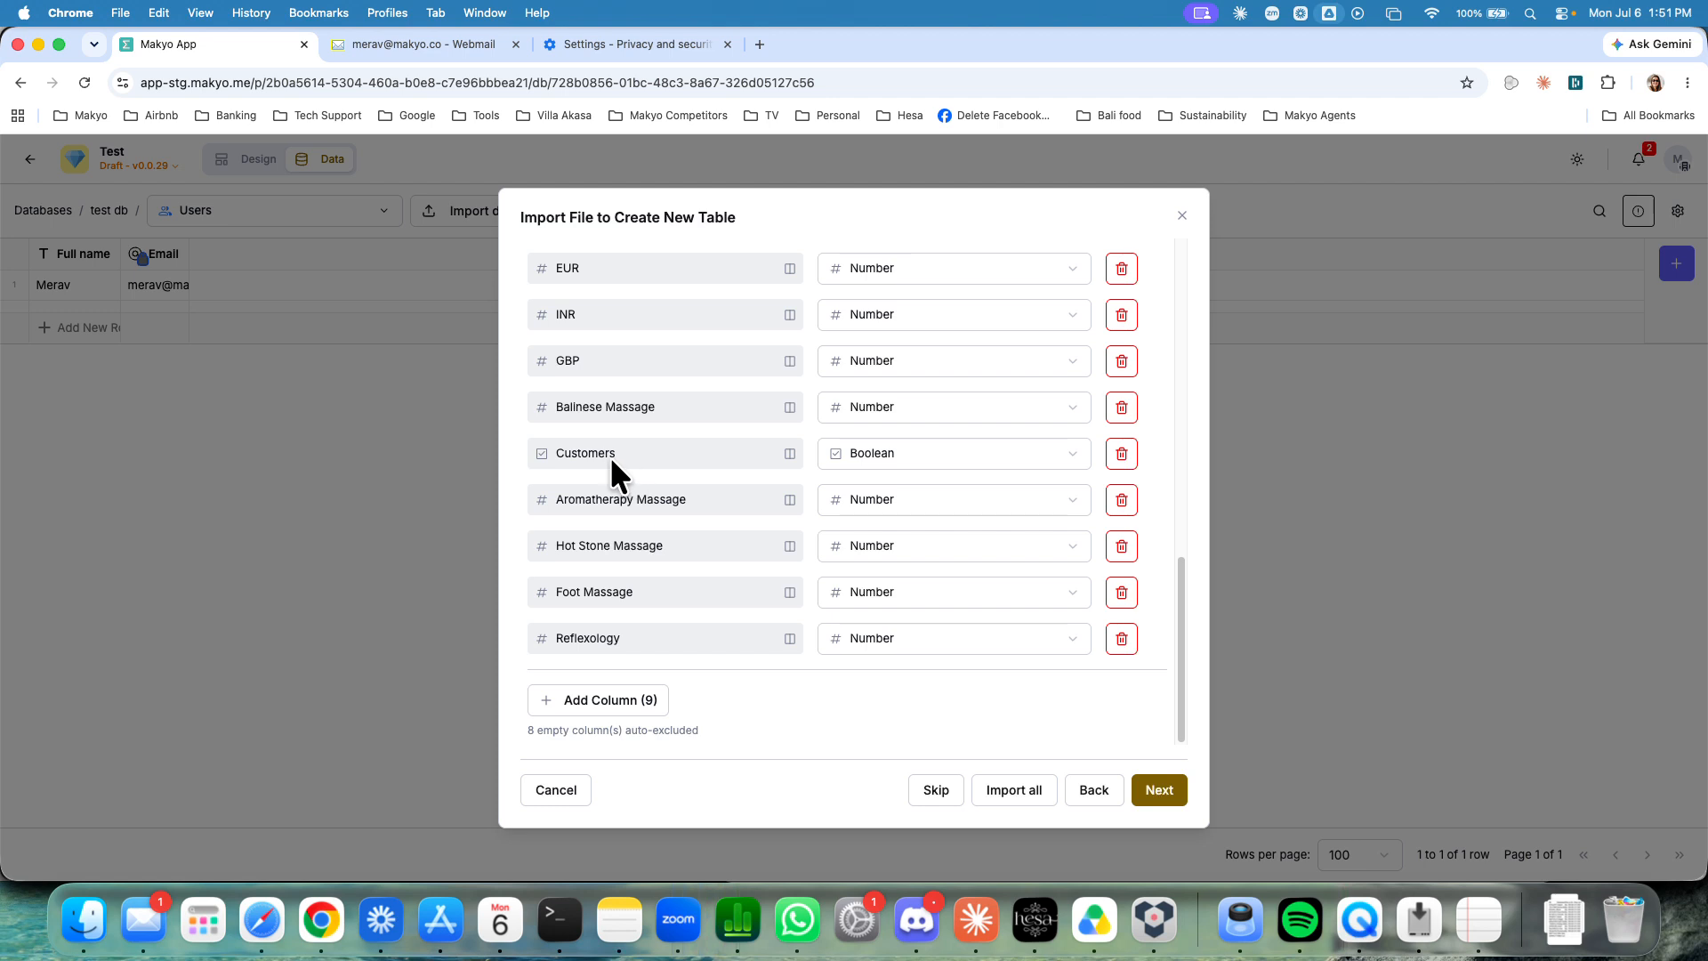
Step: Set the Customers column's type to Number and continue to the House Manual - Hesa Villas sheet
{"action": "left_click", "coordinate": [889, 455]}
{"action": "left_click", "coordinate": [890, 552]}
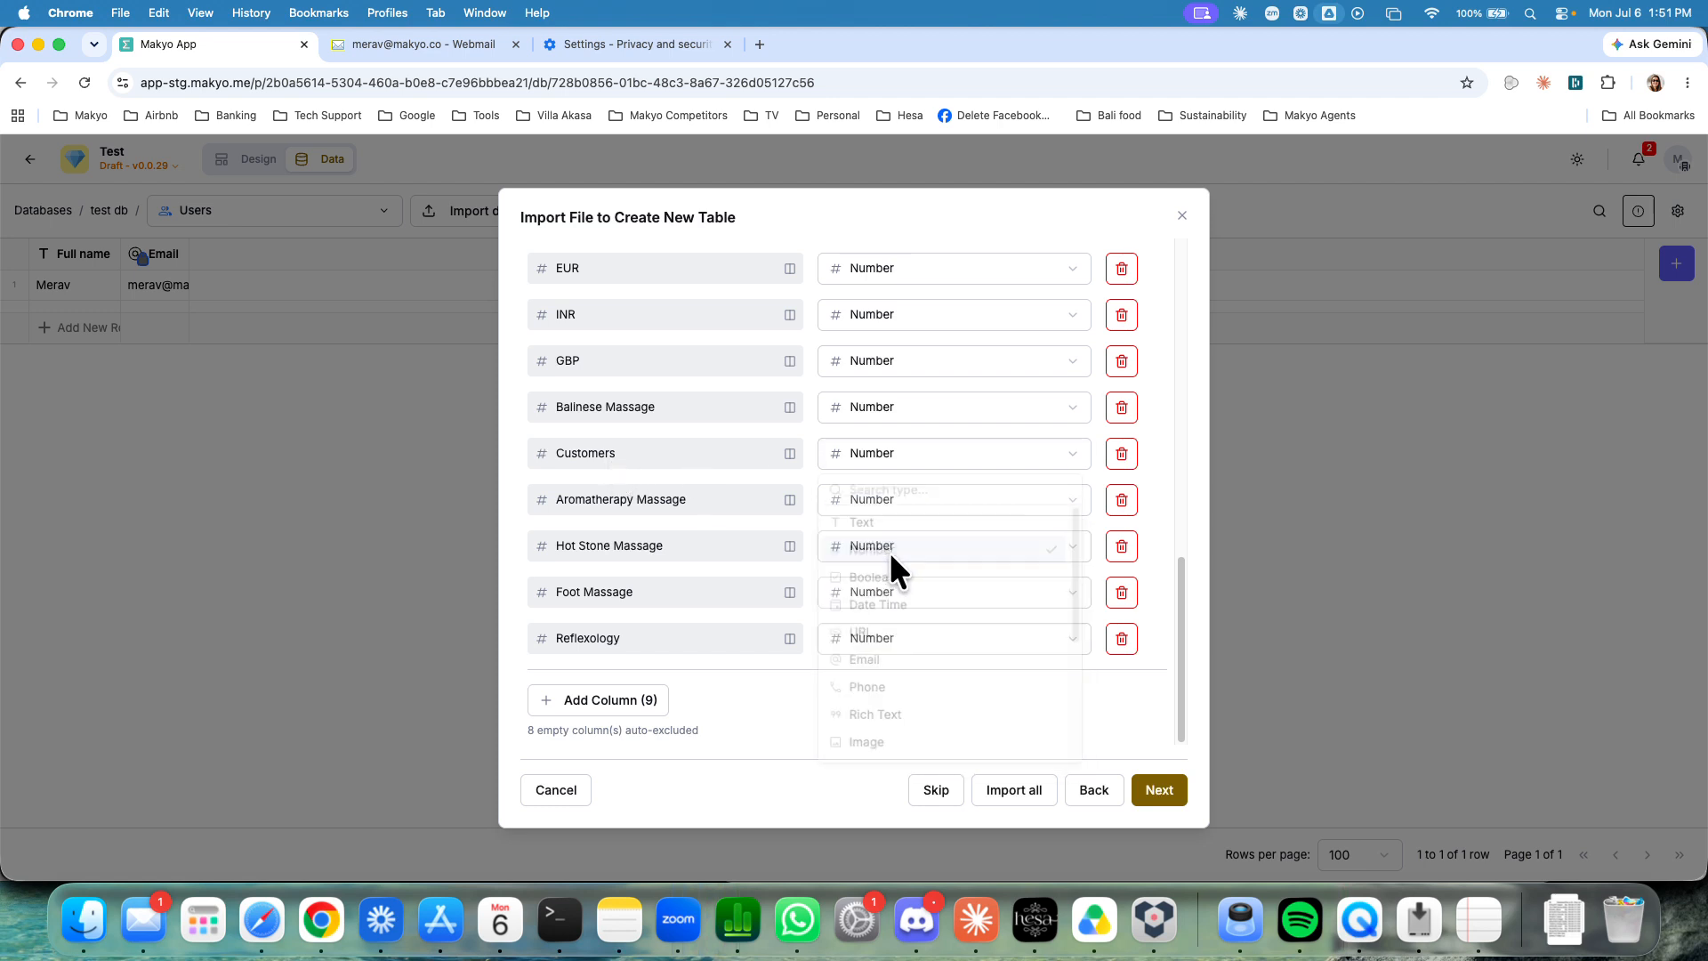
{"action": "scroll", "coordinate": [771, 462], "scroll_direction": "up", "scroll_amount": 3}
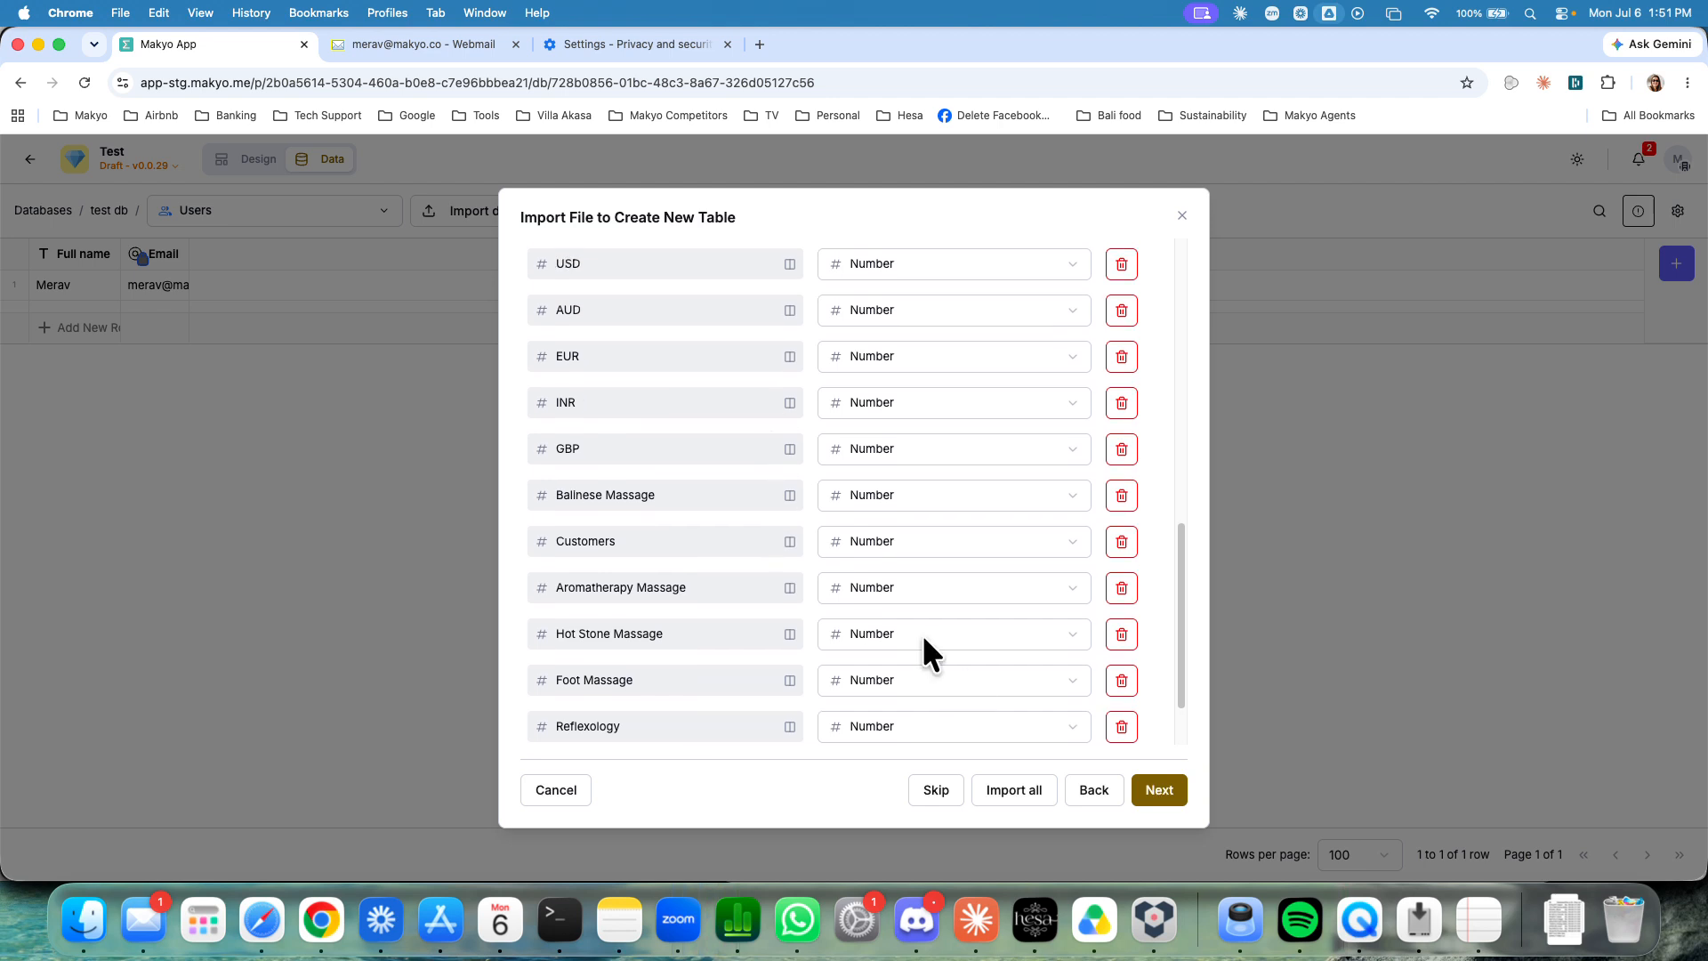
{"action": "left_click", "coordinate": [1161, 792]}
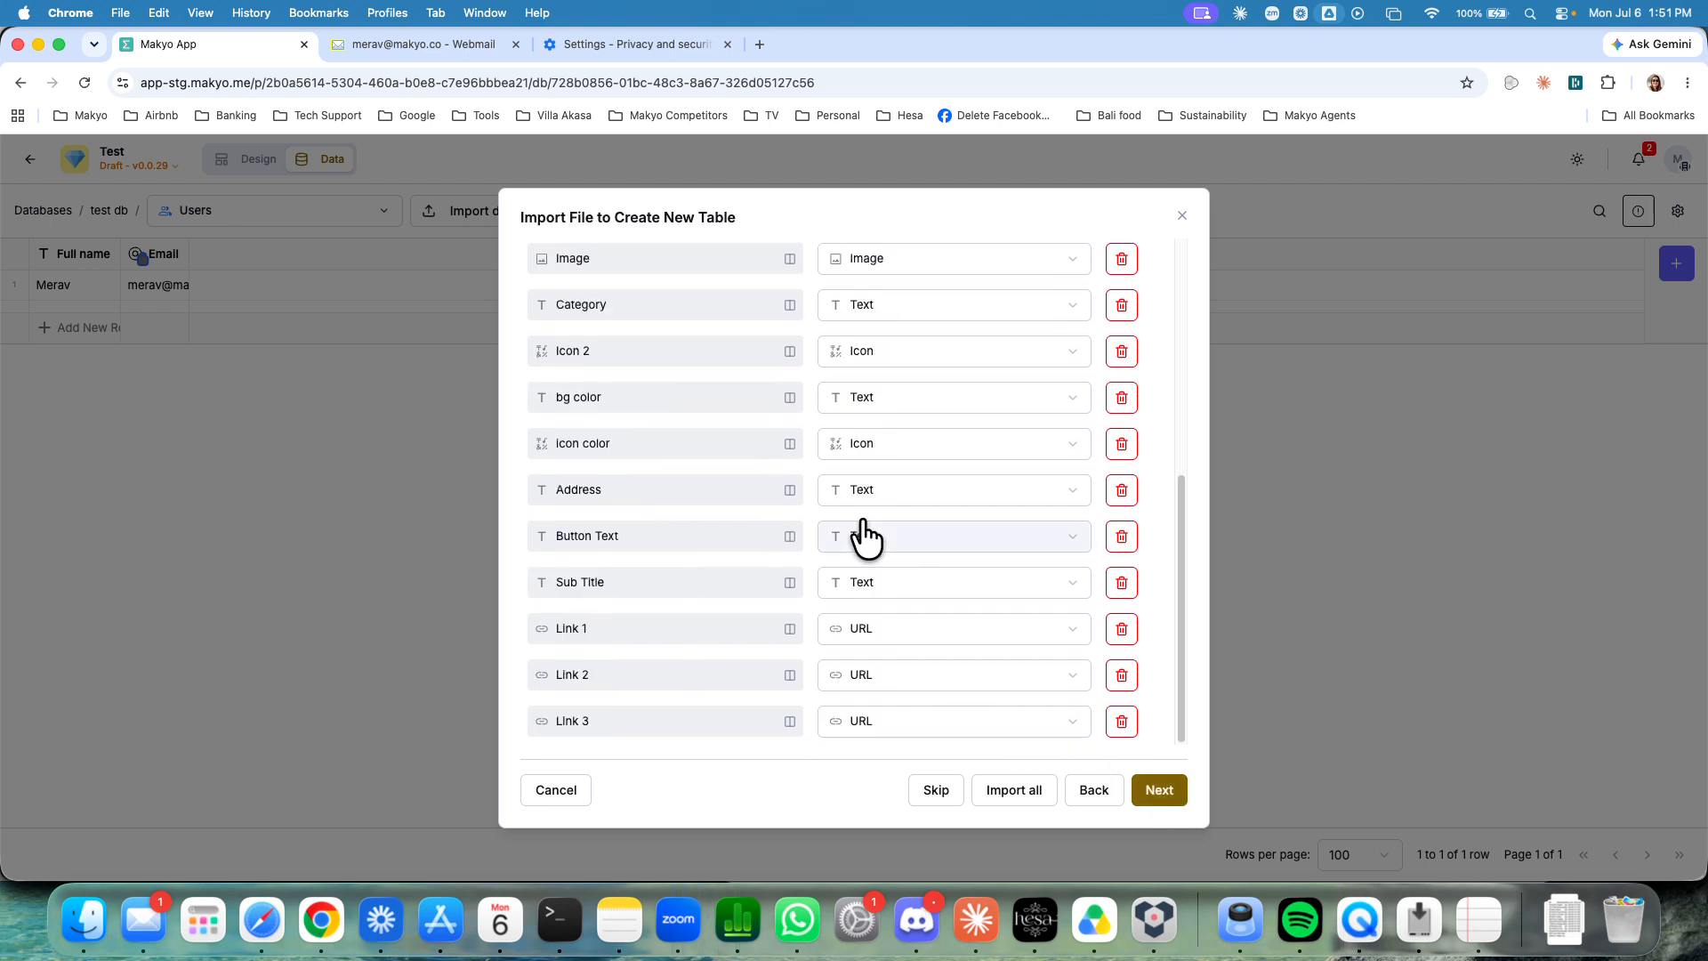
Step: Set the bg color column of the House Manual - Hesa Villas sheet to the Color type
{"action": "scroll", "coordinate": [867, 596], "scroll_direction": "up", "scroll_amount": 5}
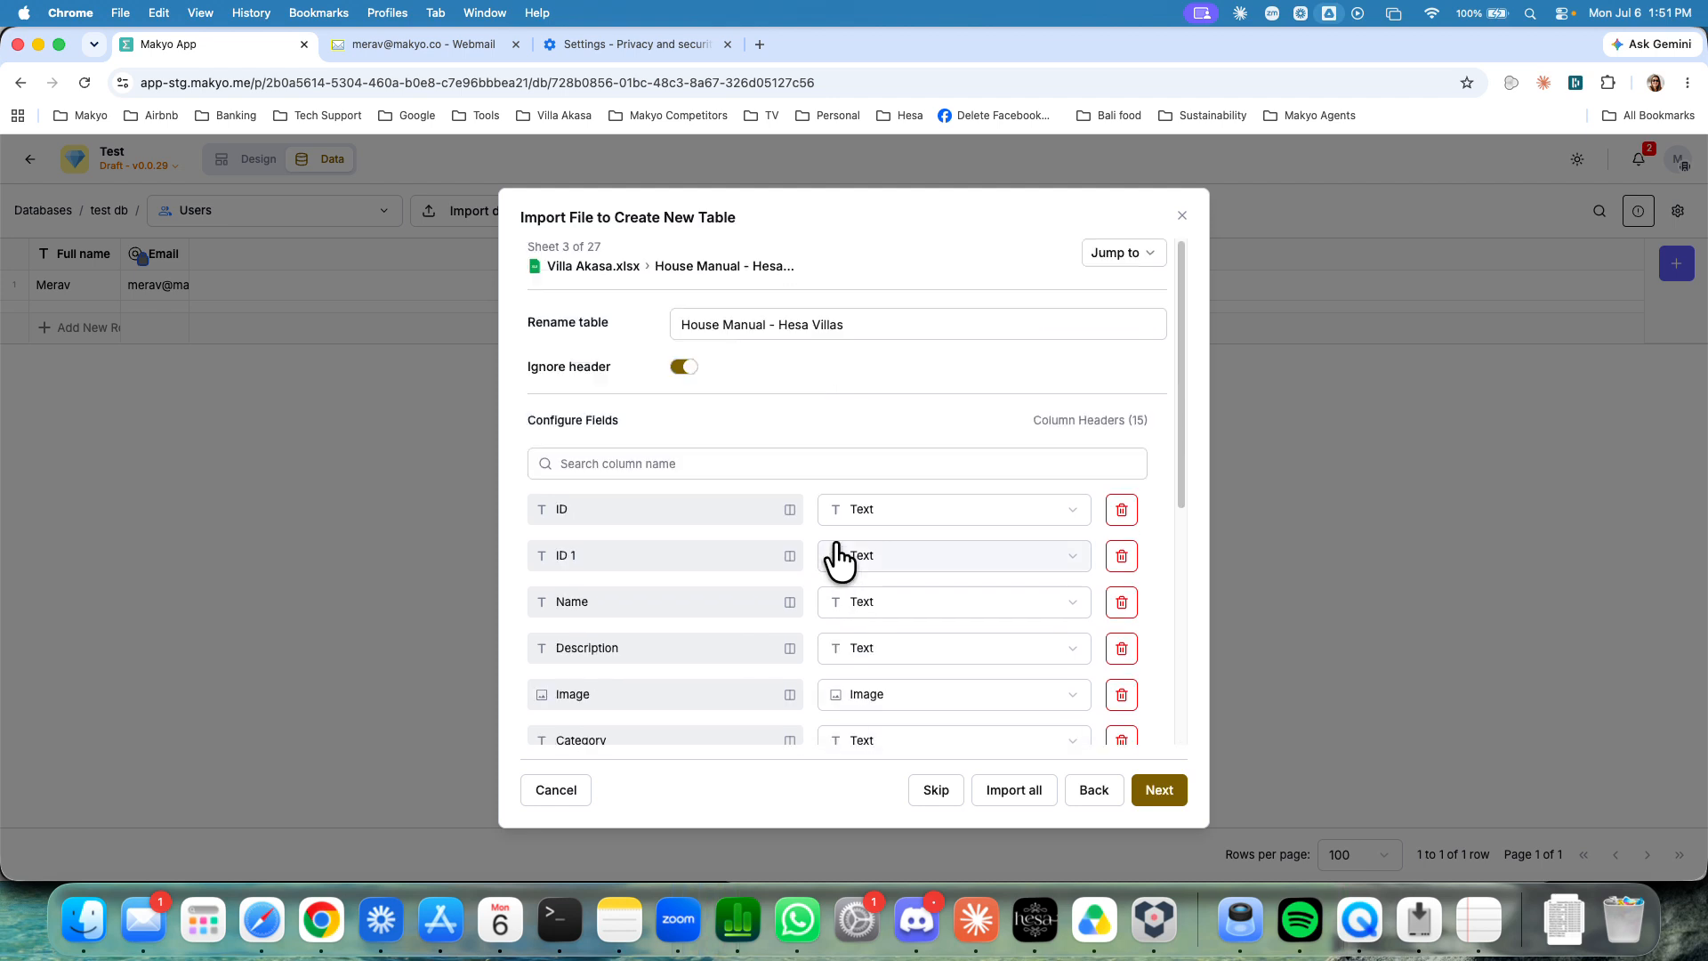
{"action": "scroll", "coordinate": [685, 467], "scroll_direction": "down", "scroll_amount": 3}
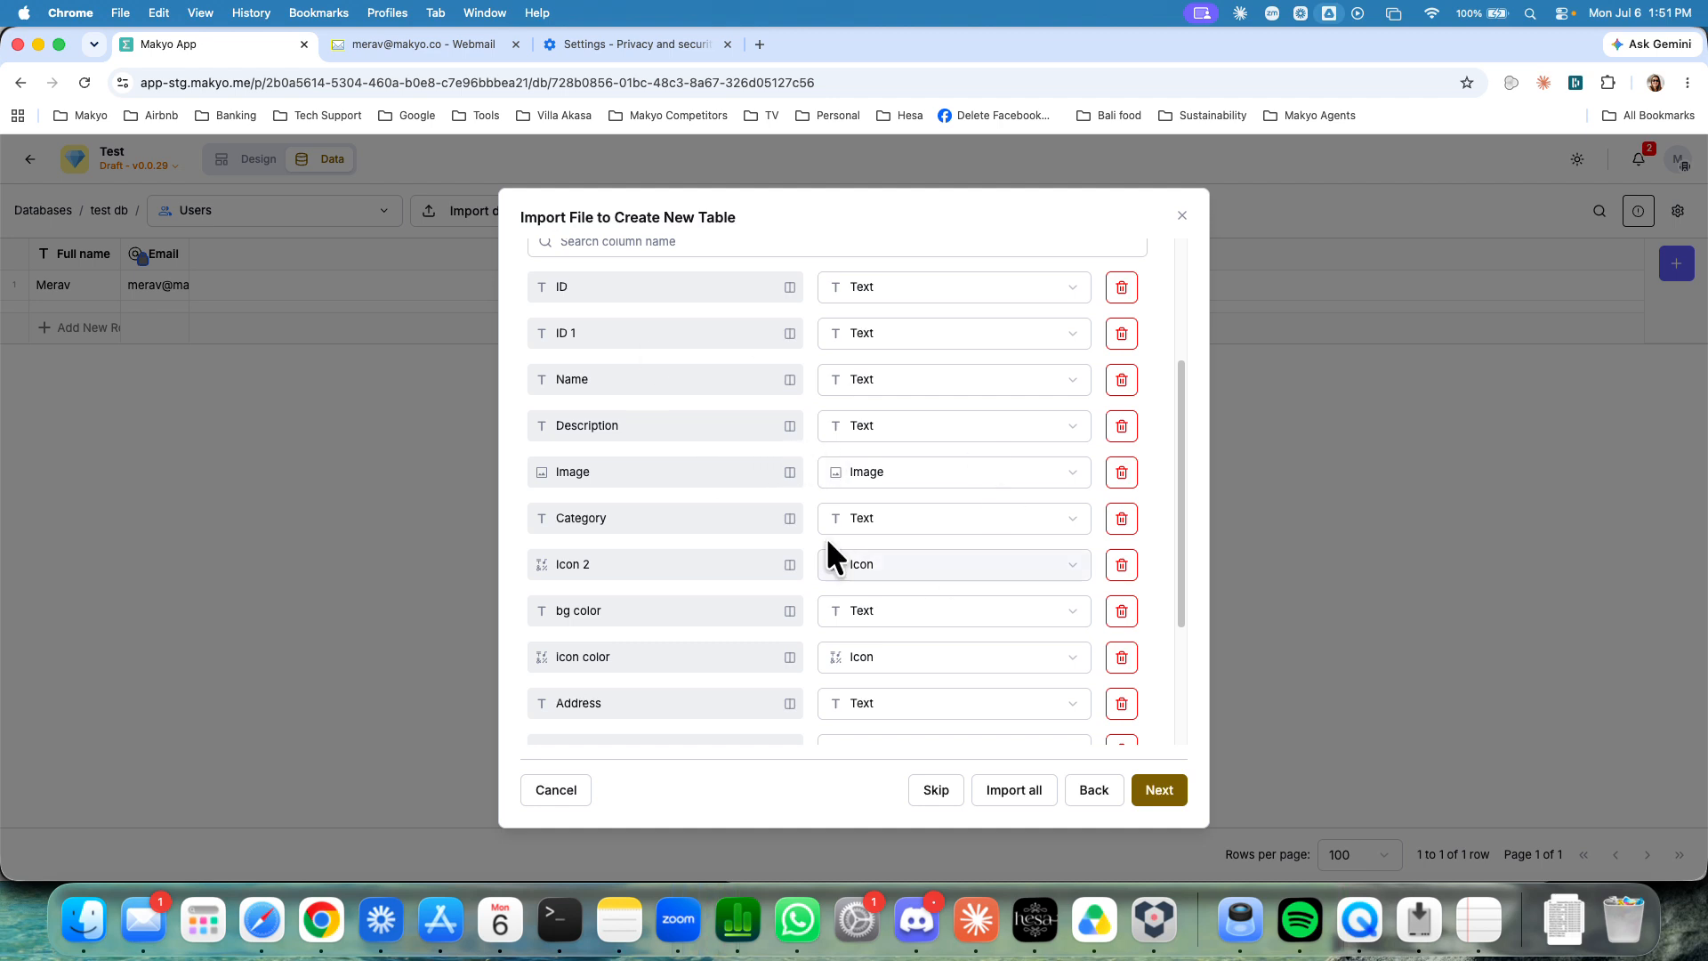
{"action": "scroll", "coordinate": [746, 557], "scroll_direction": "down", "scroll_amount": 2}
{"action": "scroll", "coordinate": [794, 535], "scroll_direction": "down", "scroll_amount": 2}
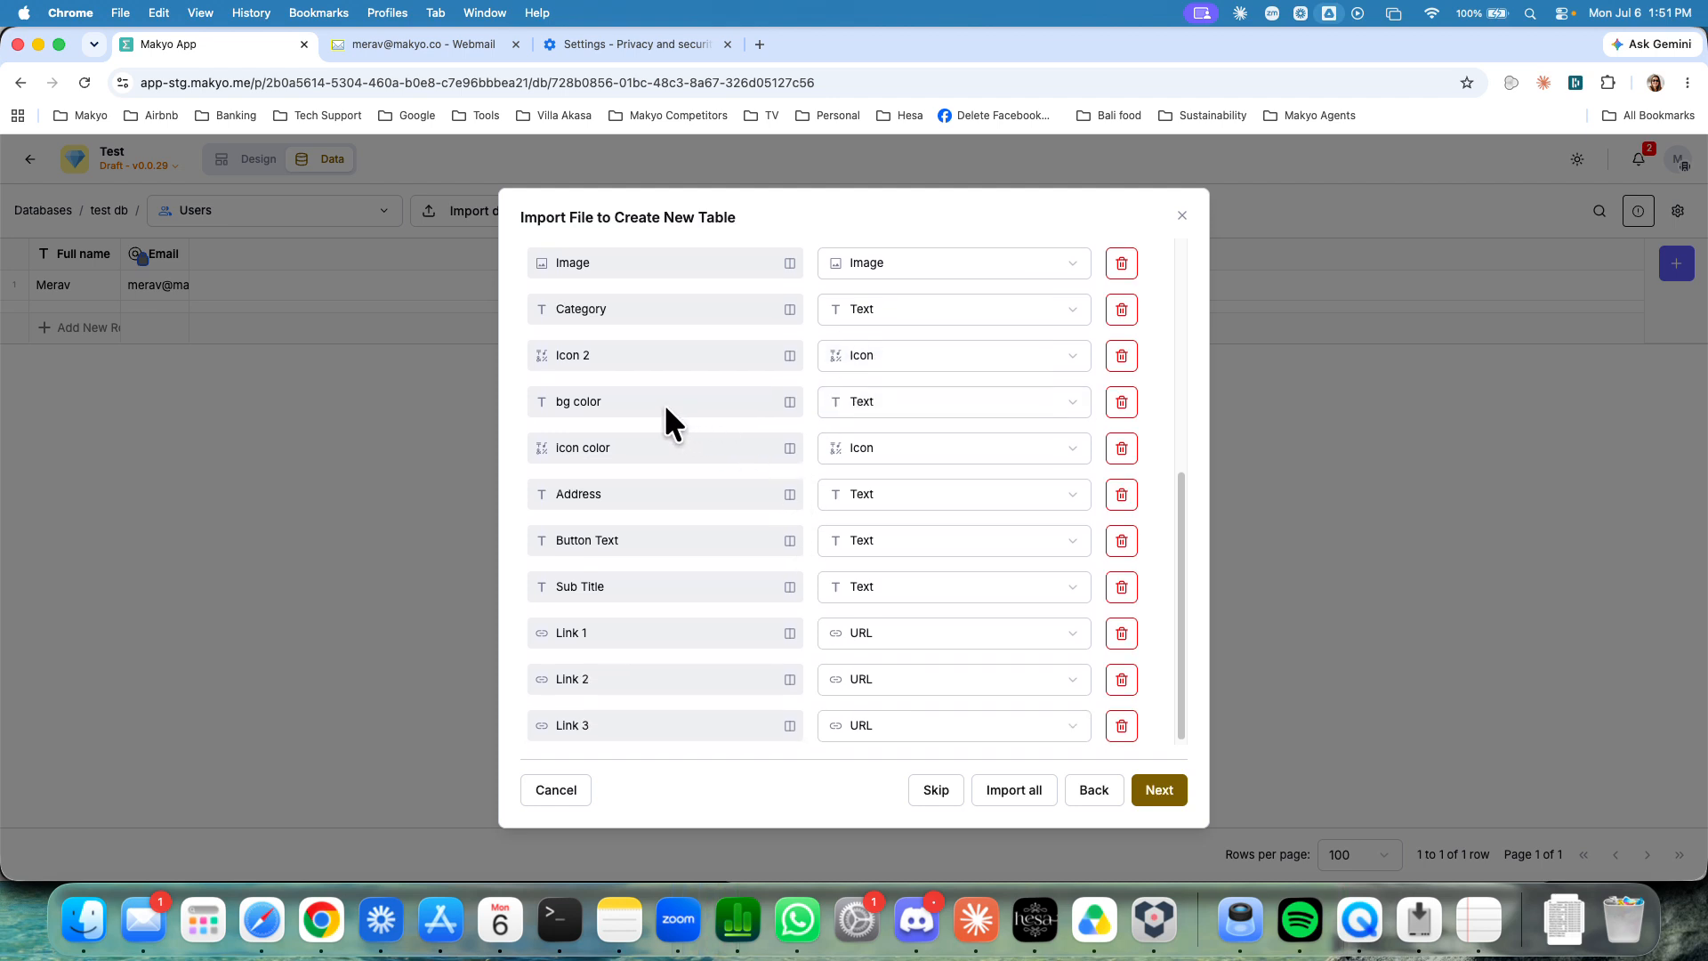
{"action": "left_click", "coordinate": [879, 405]}
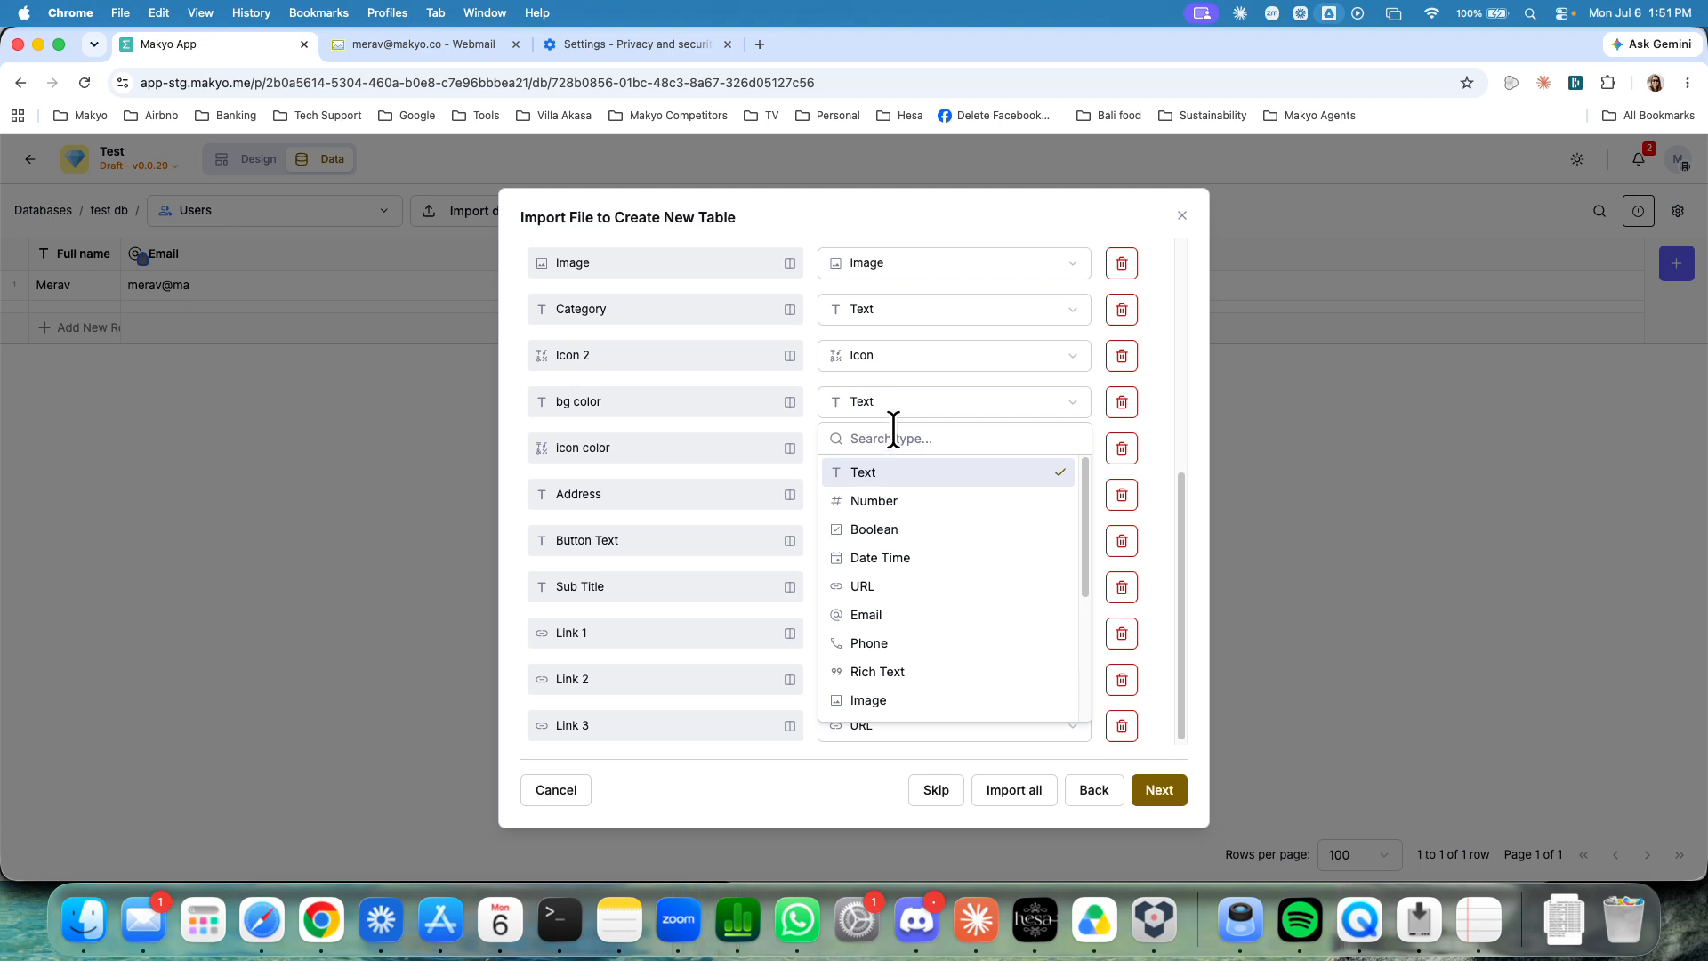
{"action": "type", "text": "colo"}
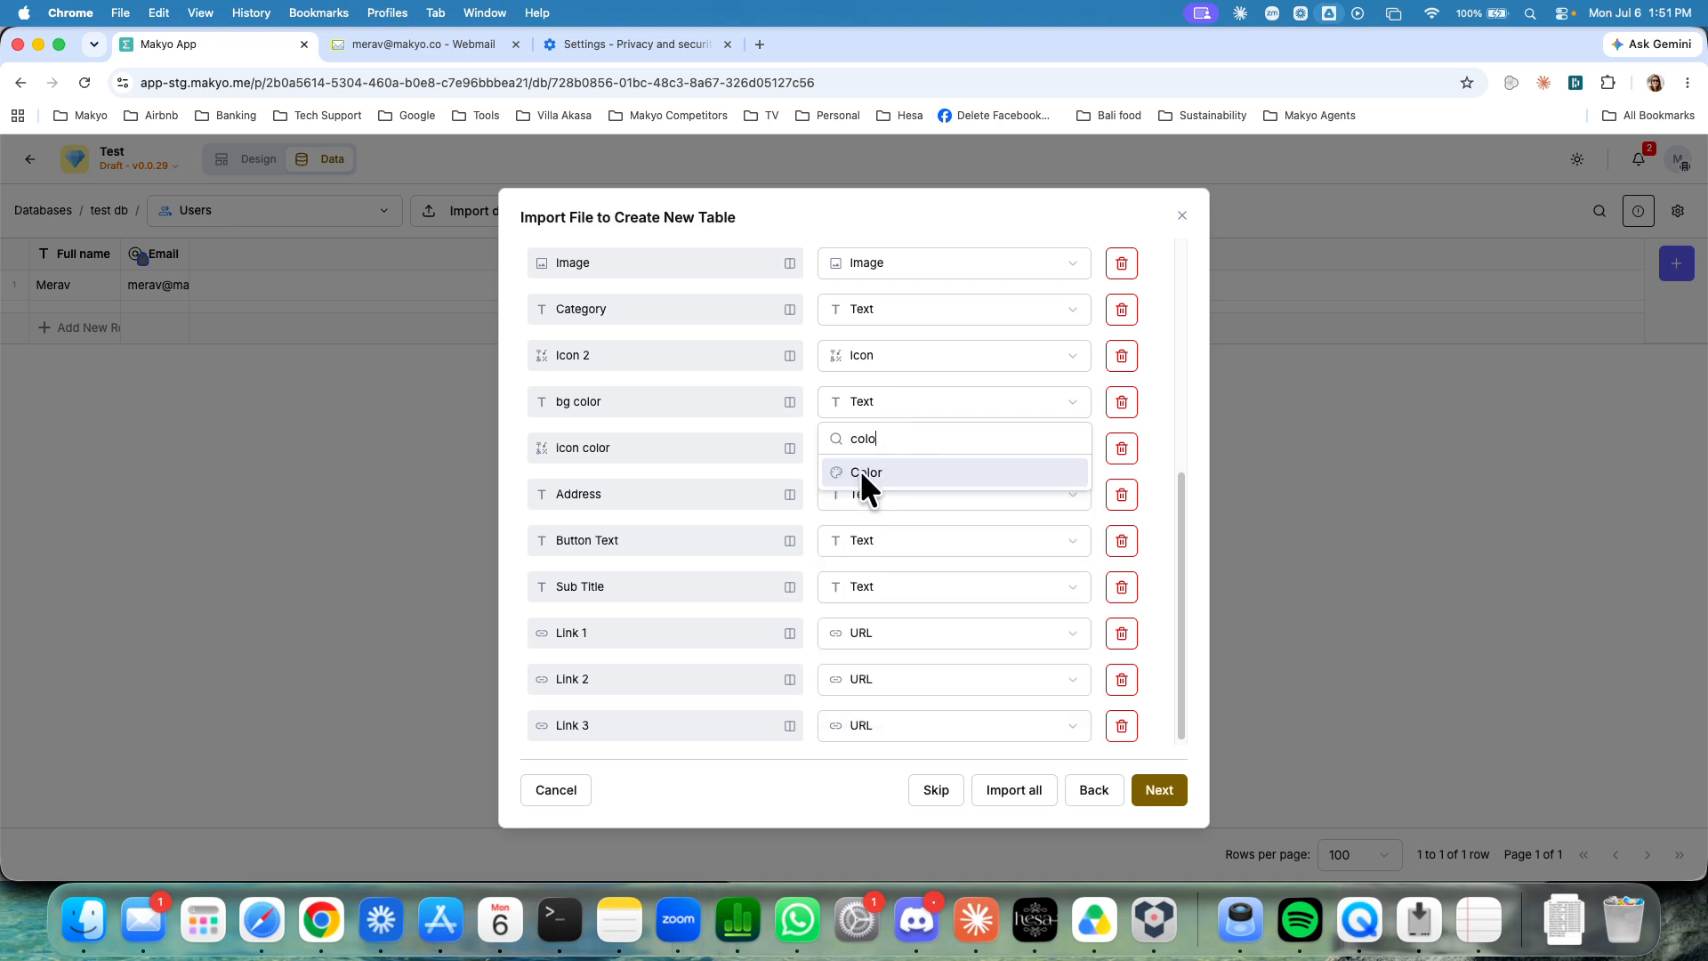
{"action": "left_click", "coordinate": [862, 472]}
{"action": "scroll", "coordinate": [766, 514], "scroll_direction": "down", "scroll_amount": 1}
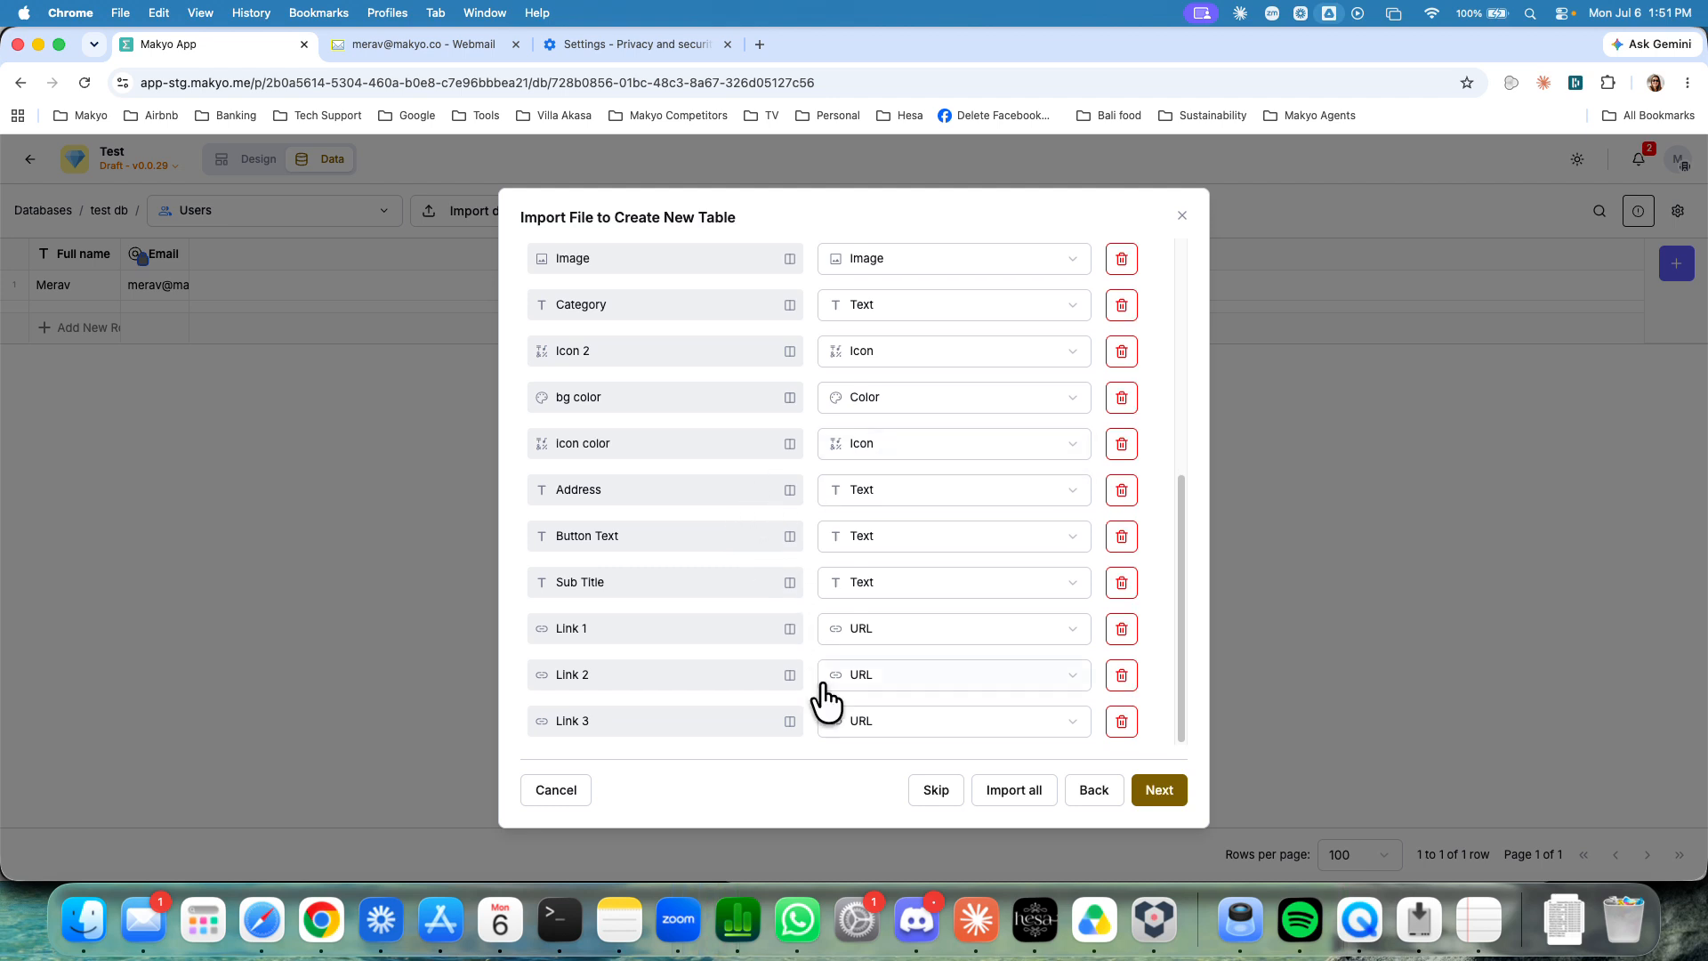
Step: Proceed with importing the sheets and follow the import progress through to the Sessions copy table
{"action": "left_click", "coordinate": [1155, 789]}
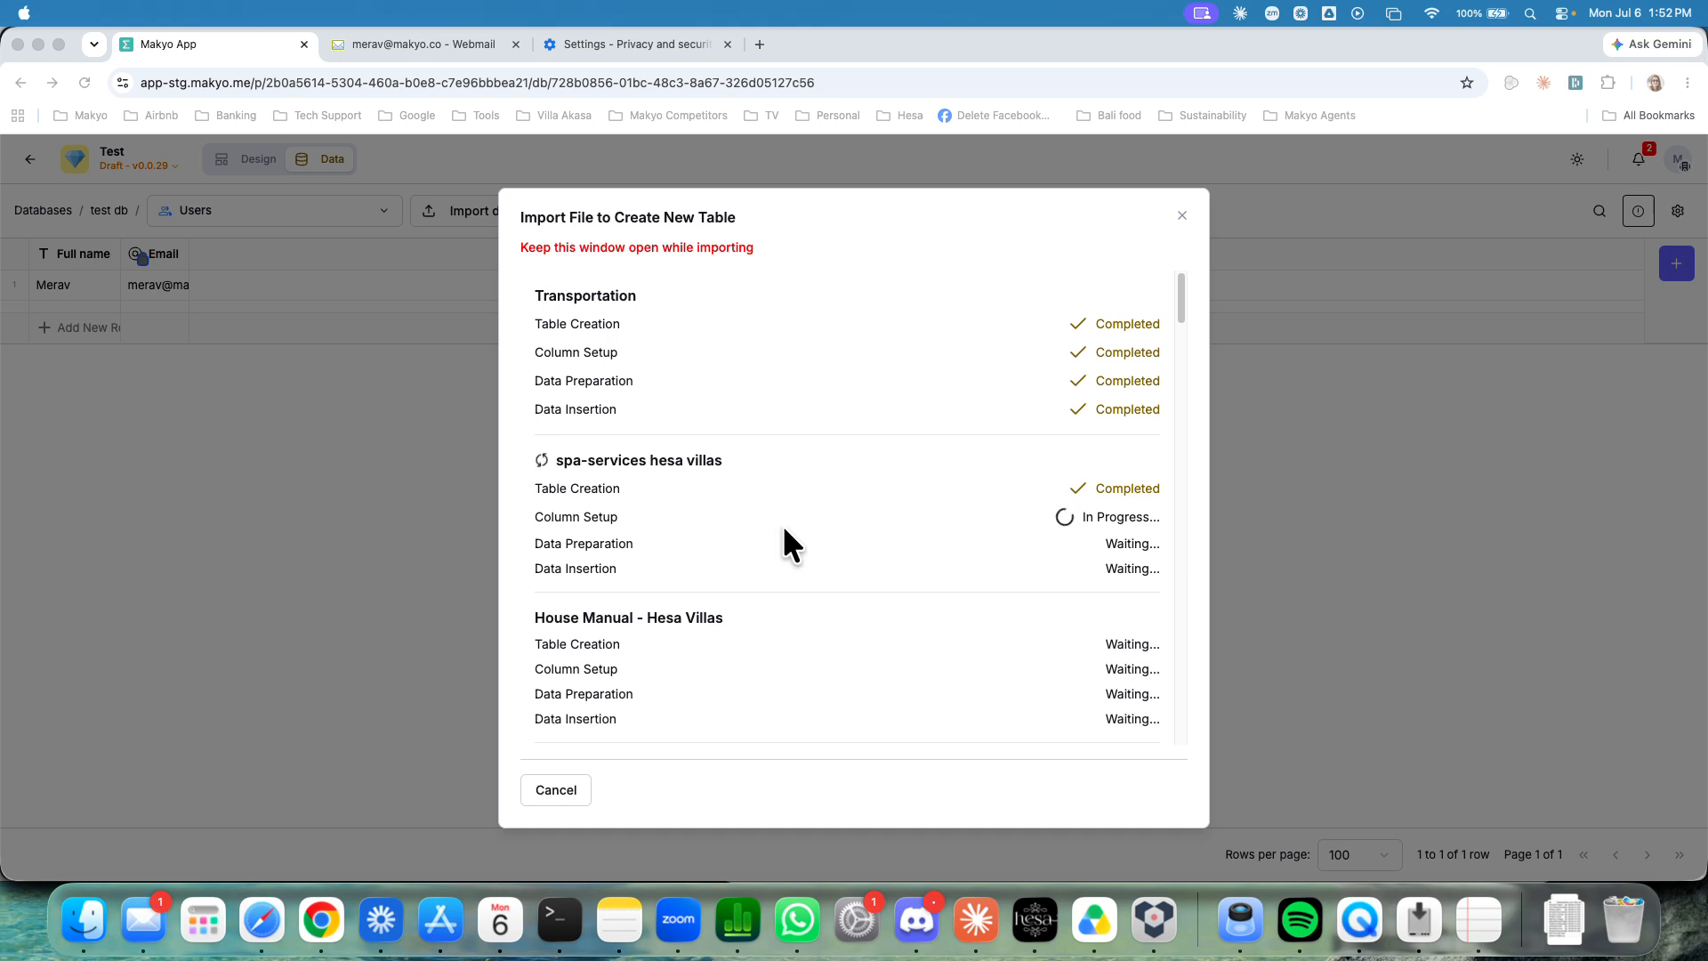
{"action": "scroll", "coordinate": [749, 526], "scroll_direction": "down", "scroll_amount": 1}
{"action": "scroll", "coordinate": [749, 526], "scroll_direction": "down", "scroll_amount": 5}
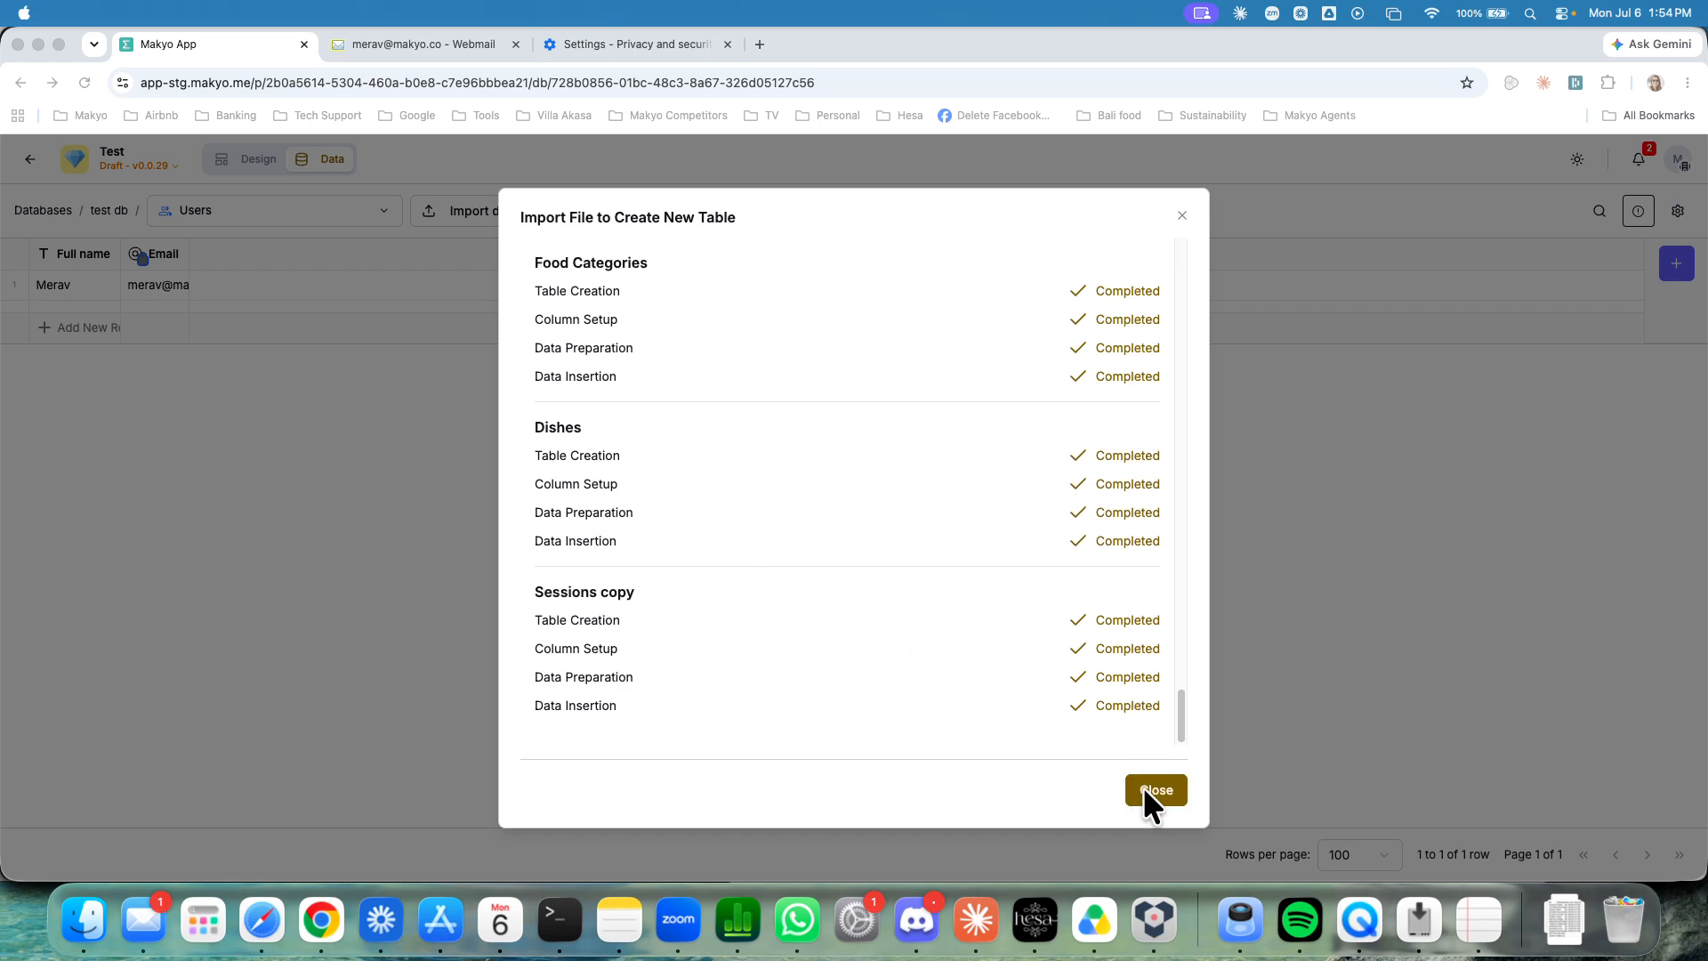
Step: Close the completed import dialog and open the imported Dishes table to check its data and Photo column
{"action": "left_click", "coordinate": [1142, 791]}
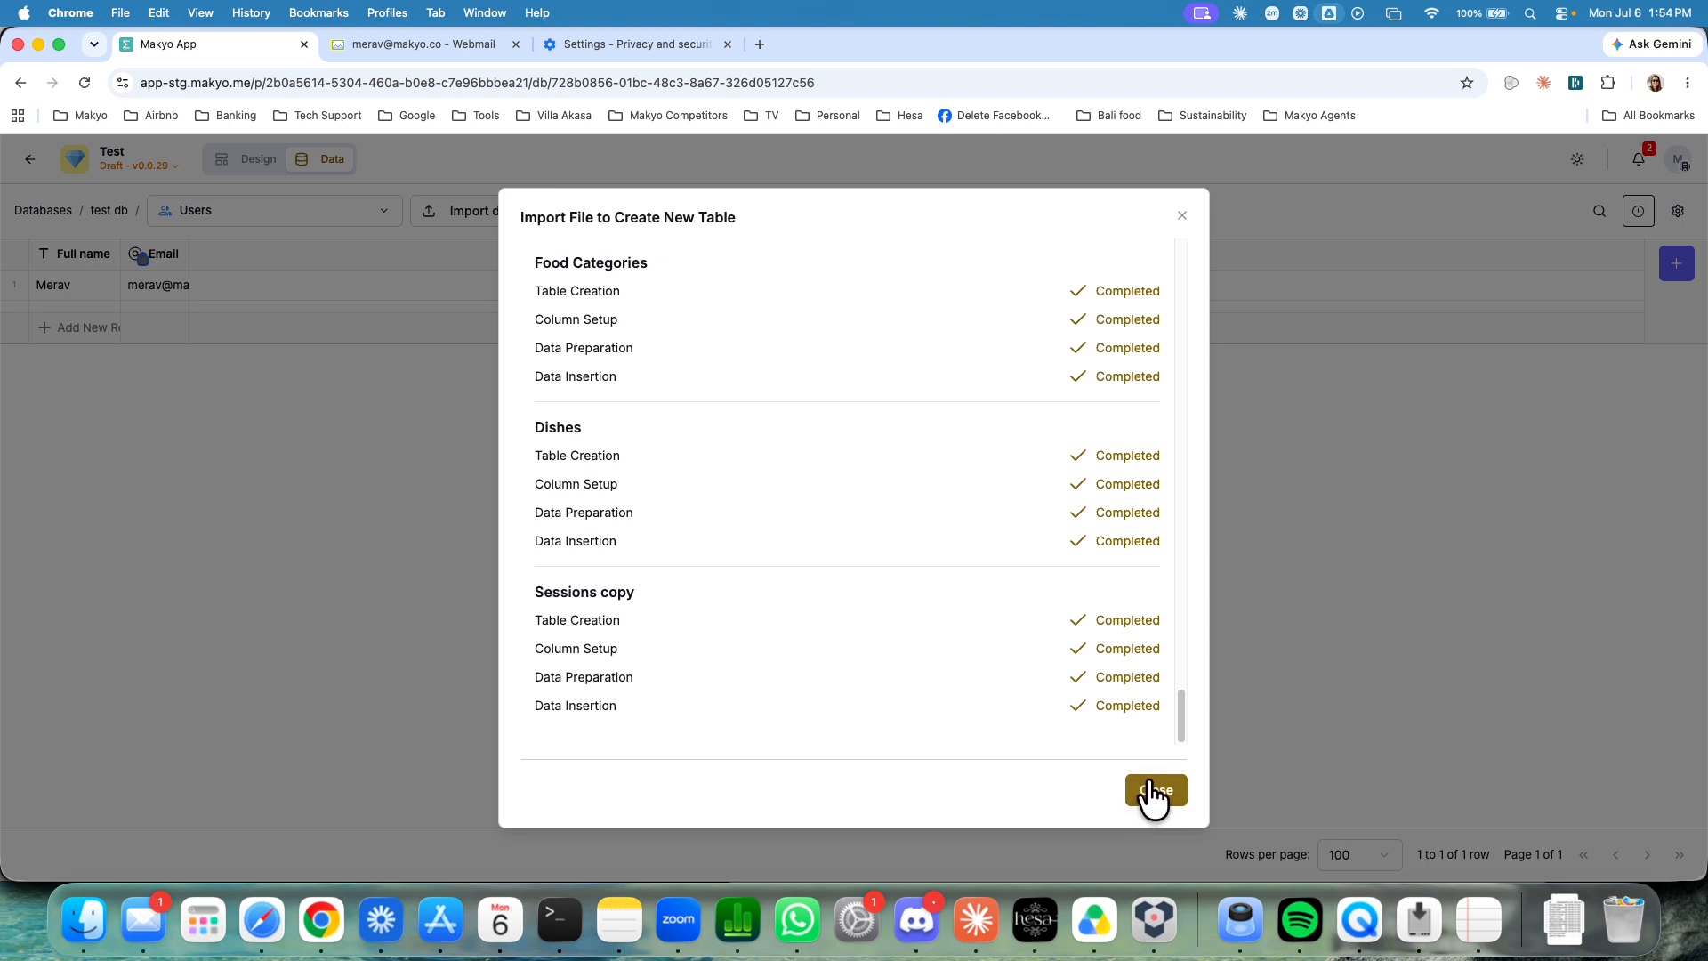
{"action": "left_click", "coordinate": [1149, 786]}
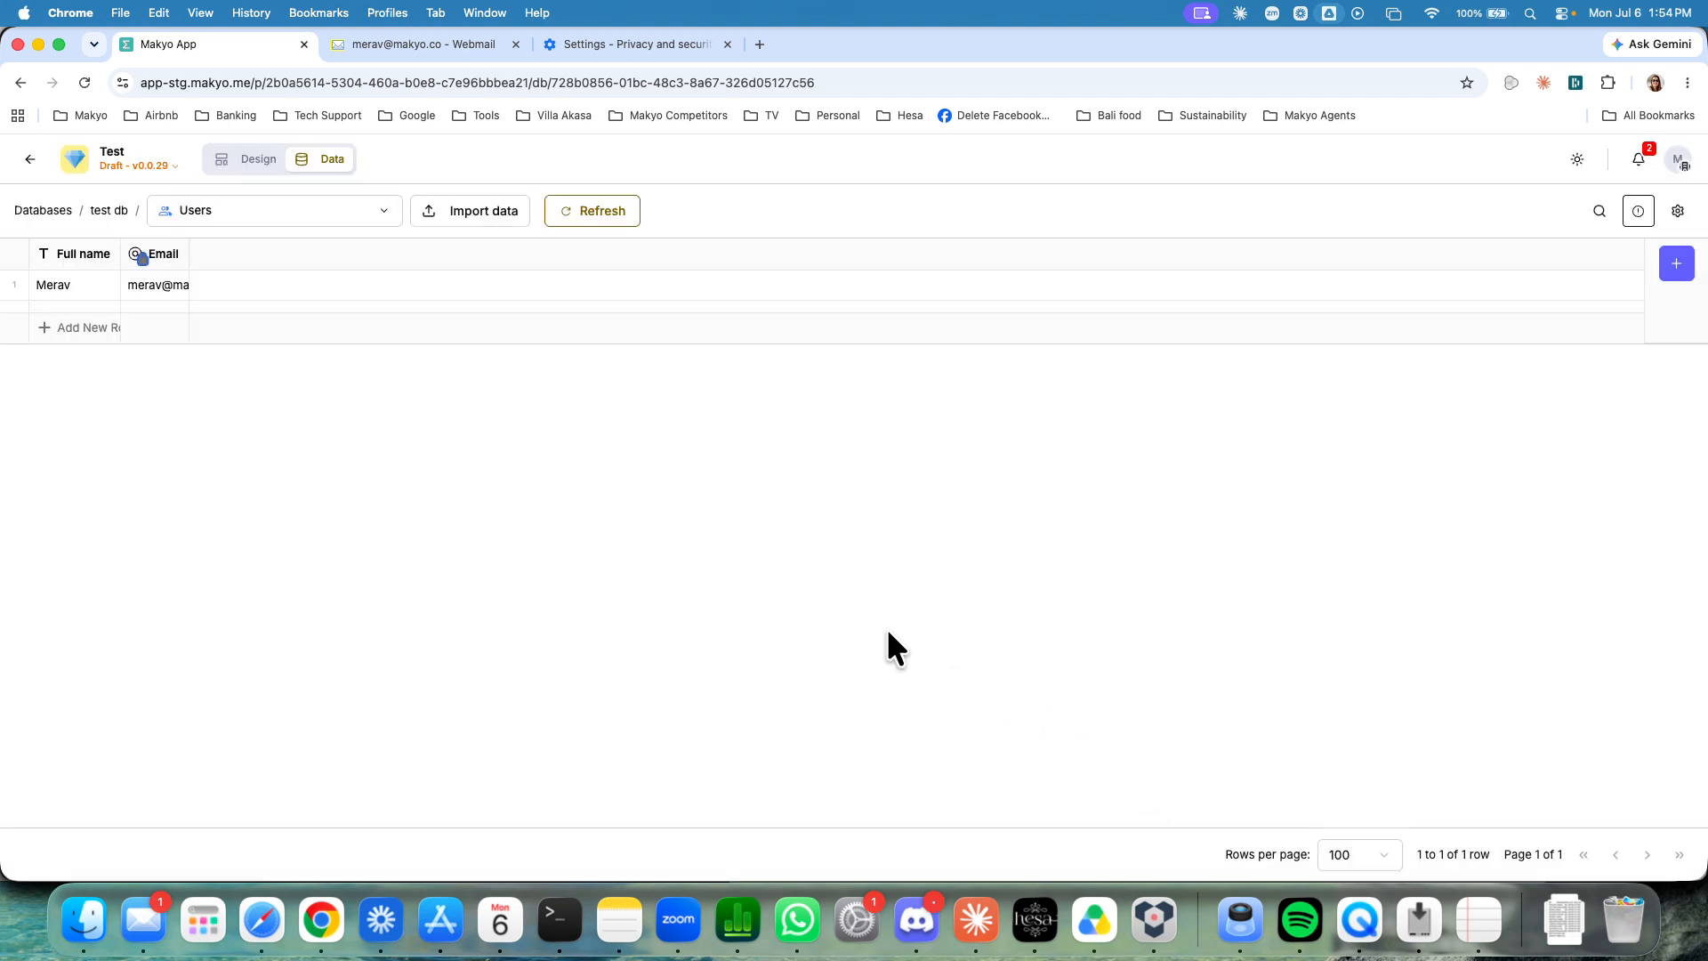
{"action": "left_click", "coordinate": [370, 216]}
{"action": "scroll", "coordinate": [362, 409], "scroll_direction": "down", "scroll_amount": 5}
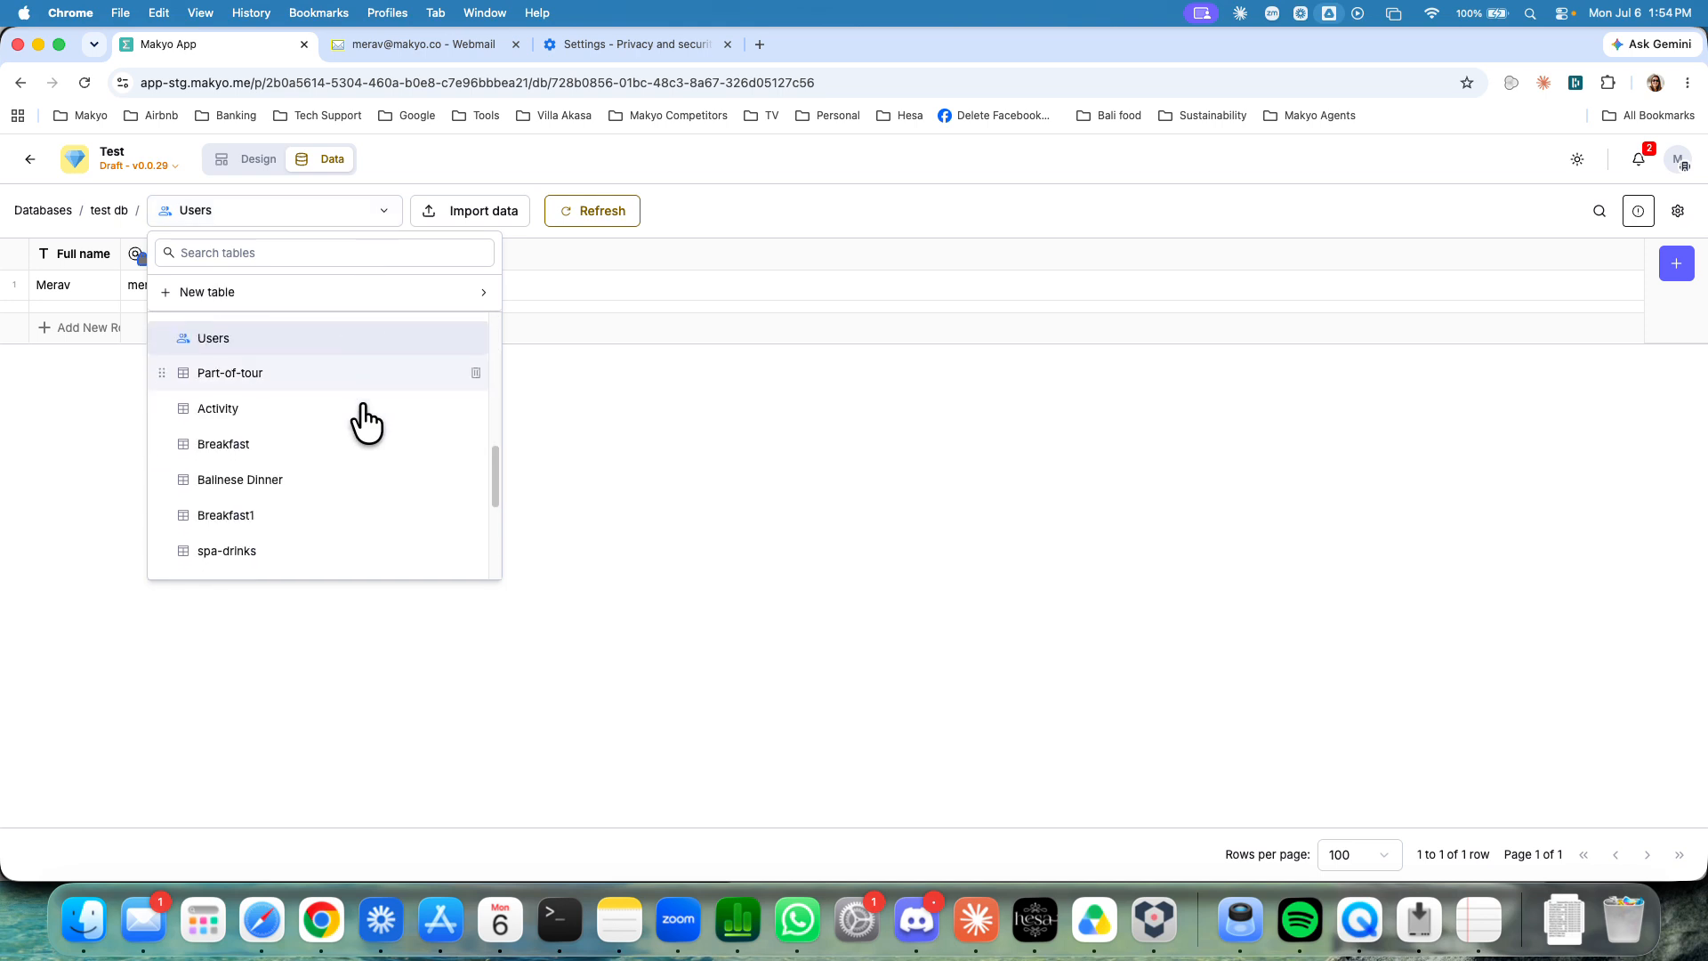
{"action": "scroll", "coordinate": [366, 420], "scroll_direction": "down", "scroll_amount": 5}
{"action": "scroll", "coordinate": [361, 431], "scroll_direction": "up", "scroll_amount": 10}
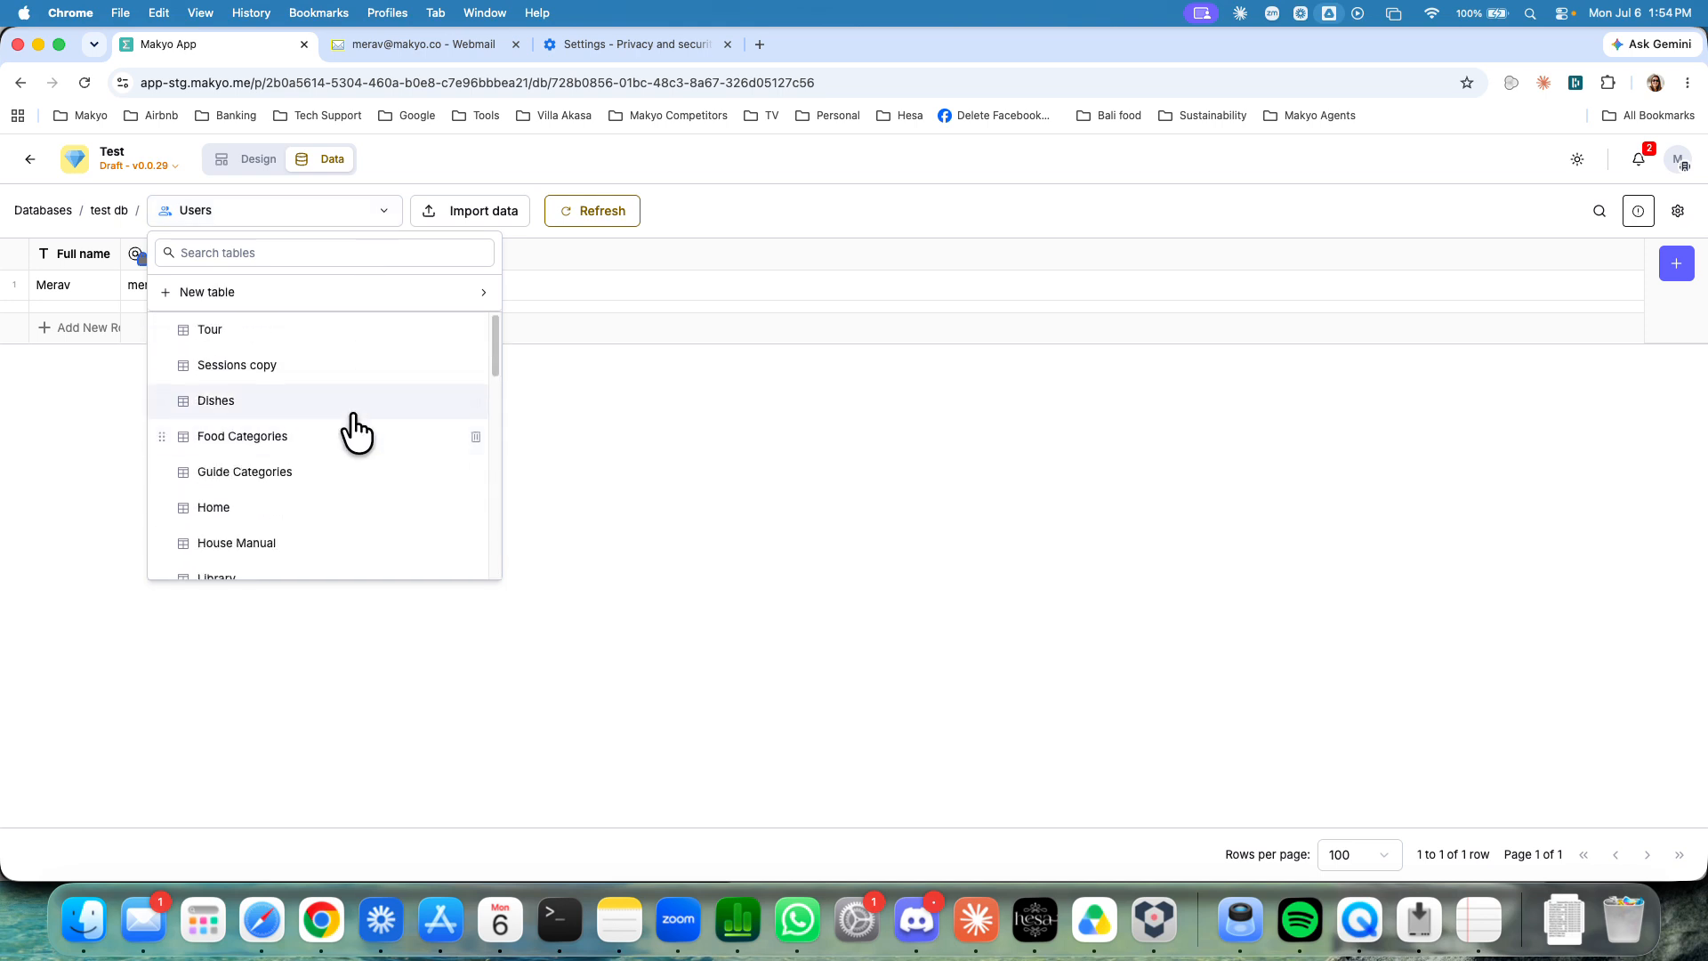
{"action": "left_click", "coordinate": [312, 402]}
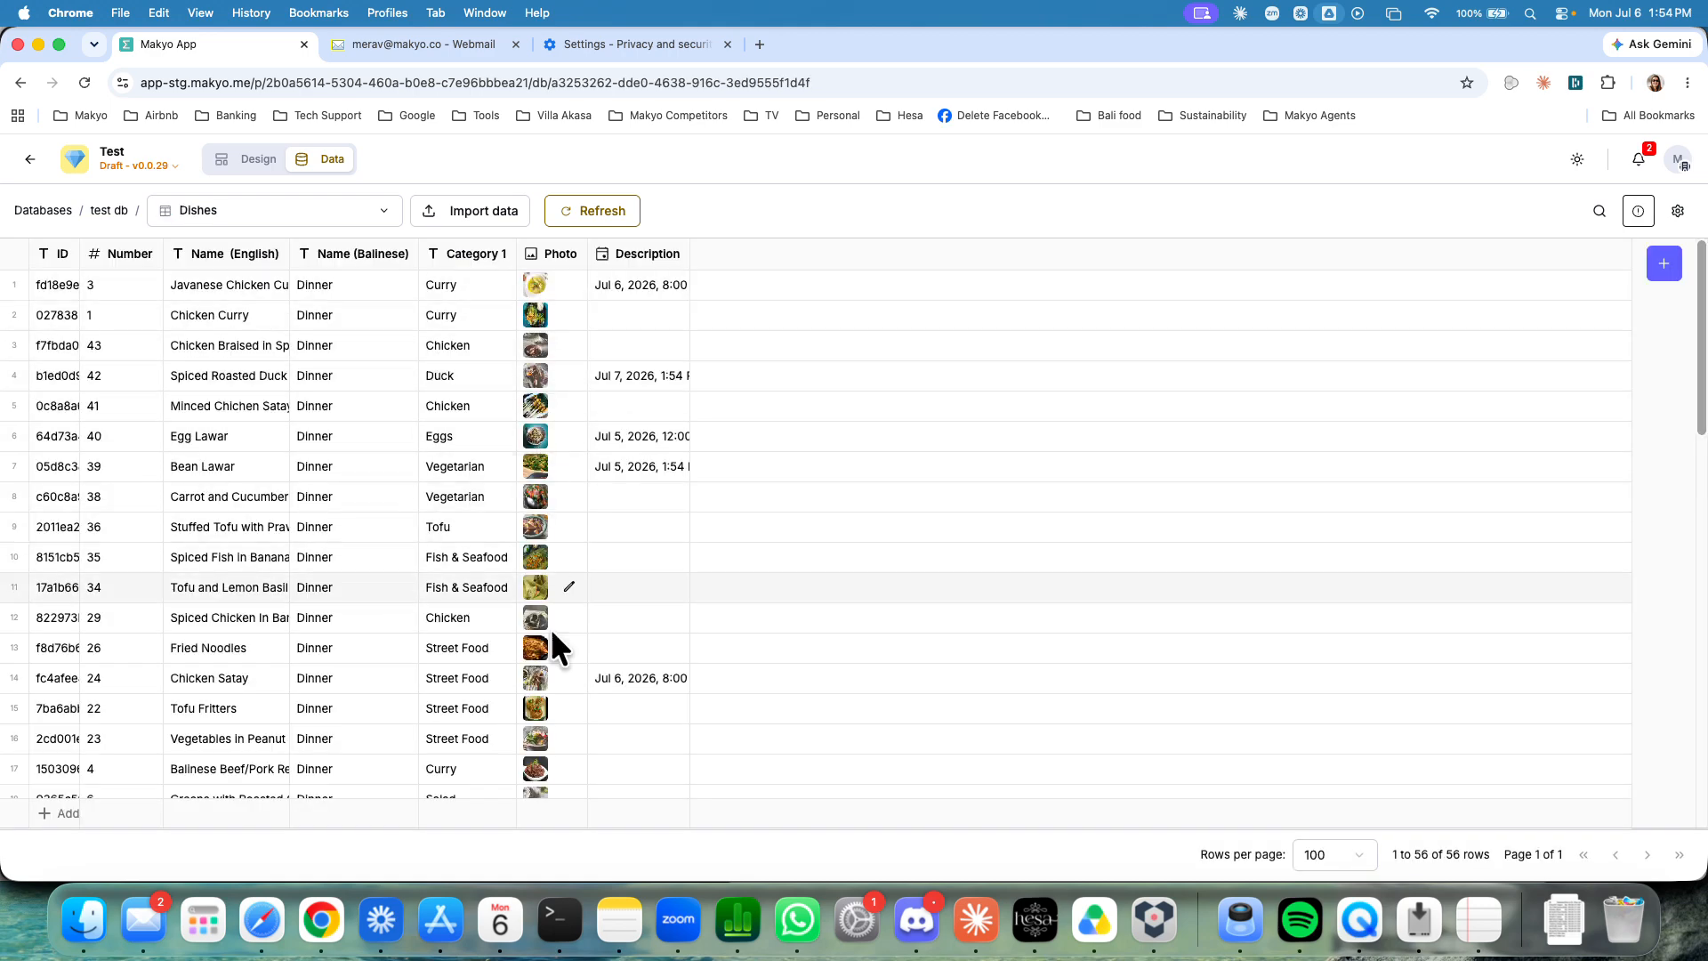
{"action": "left_click", "coordinate": [556, 285]}
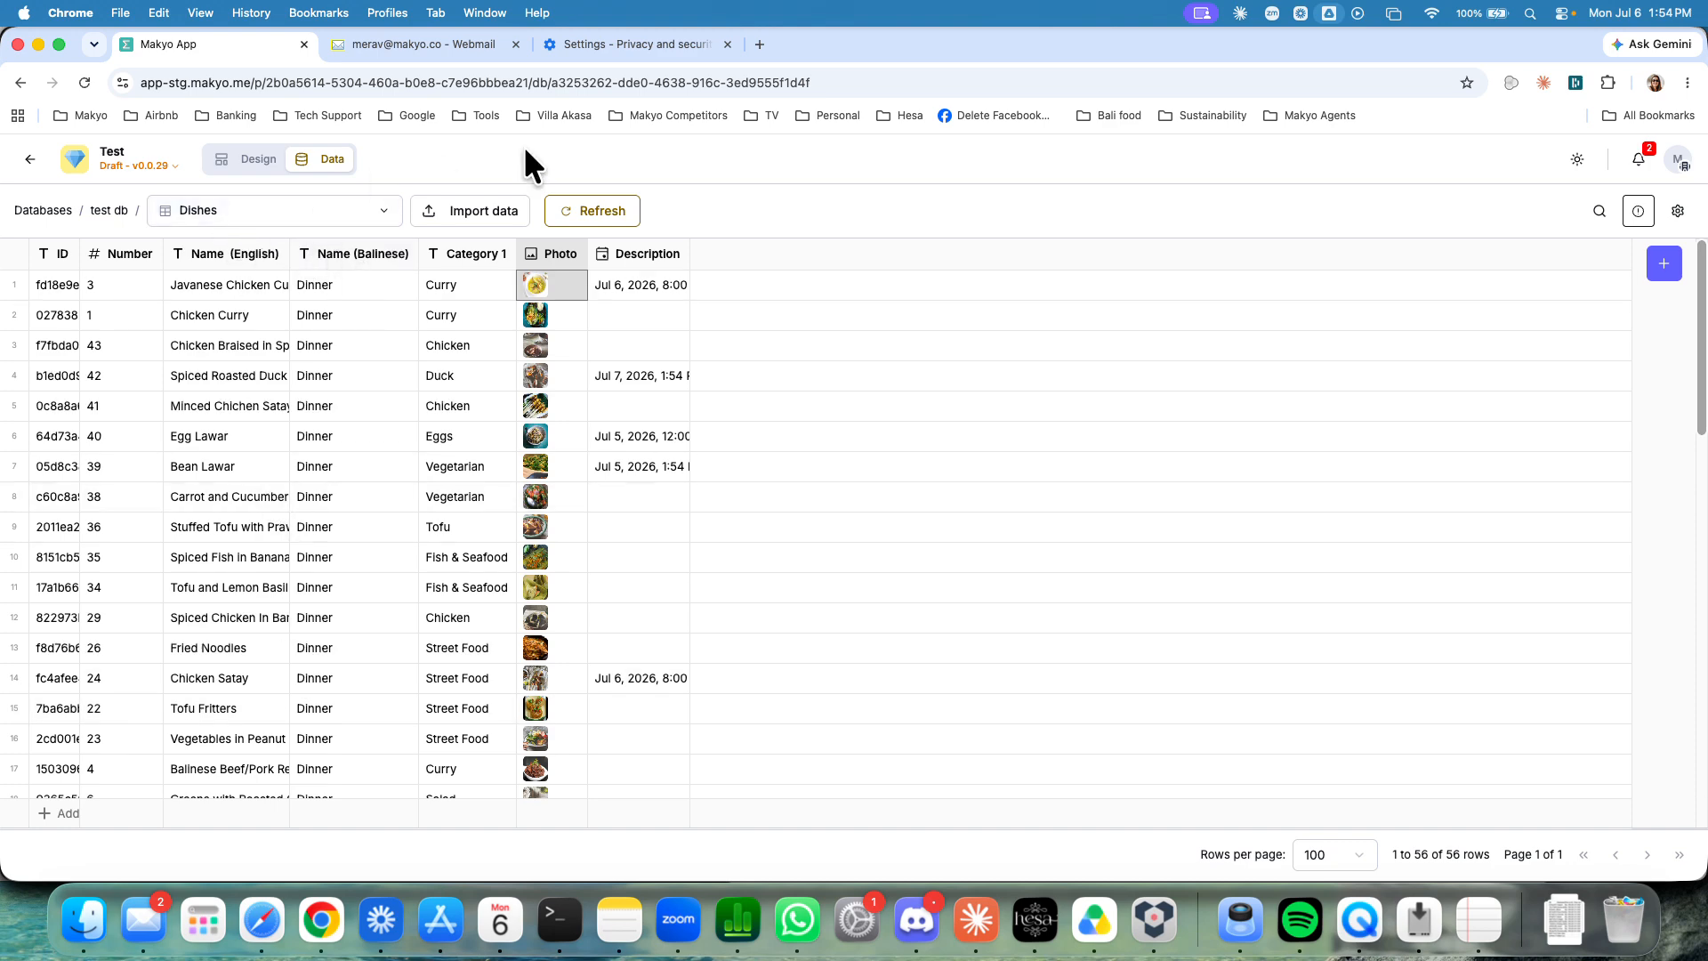
Step: Look through the rest of the test db table list for the other imported tables
{"action": "left_click", "coordinate": [338, 214]}
{"action": "scroll", "coordinate": [307, 467], "scroll_direction": "down", "scroll_amount": 5}
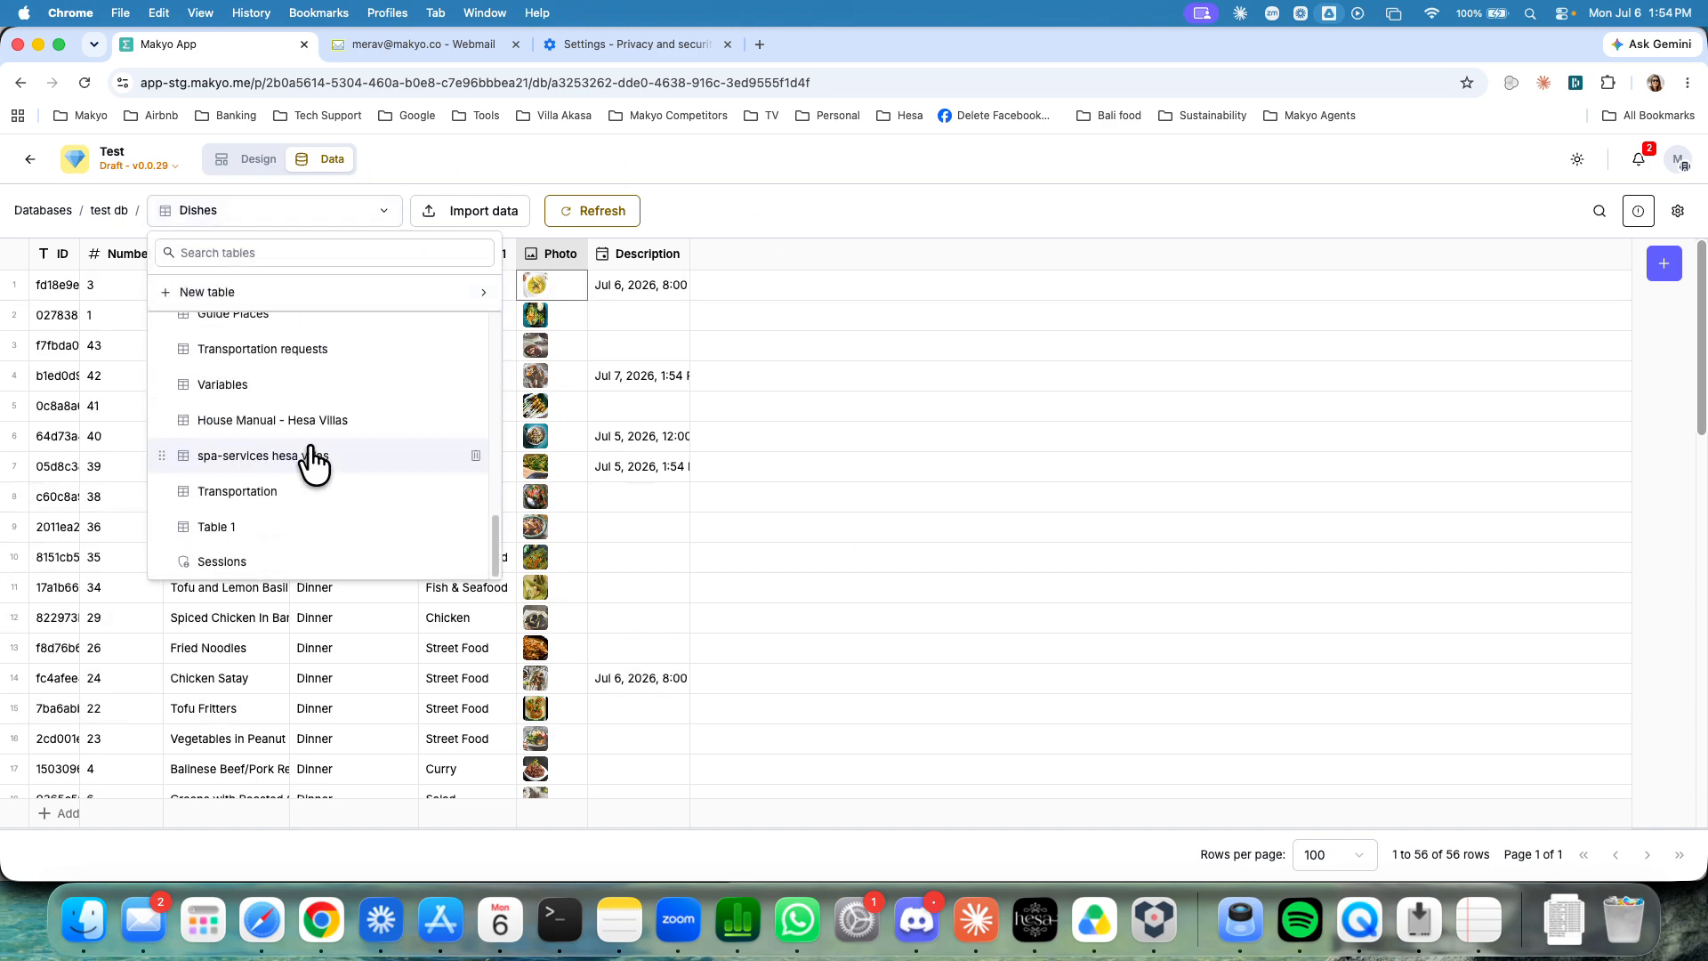